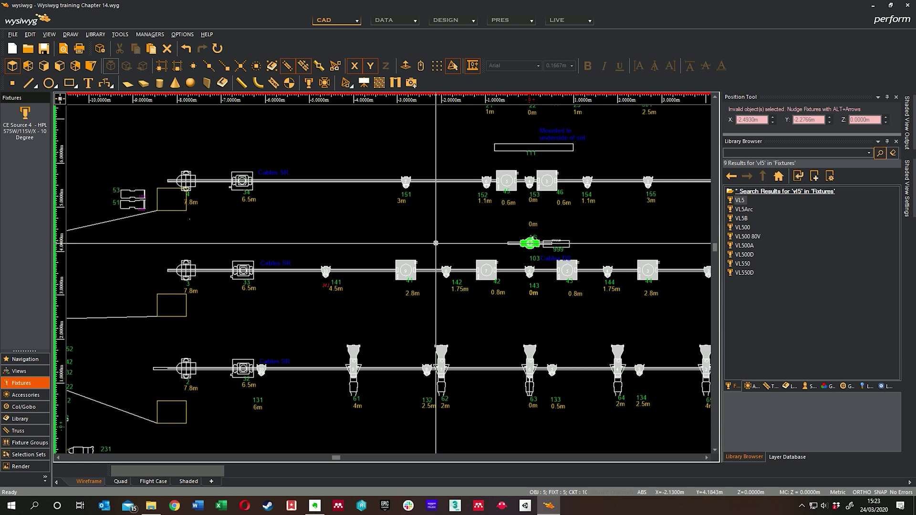
{"action": "left_click", "coordinate": [446, 229]}
{"action": "right_click", "coordinate": [441, 235]}
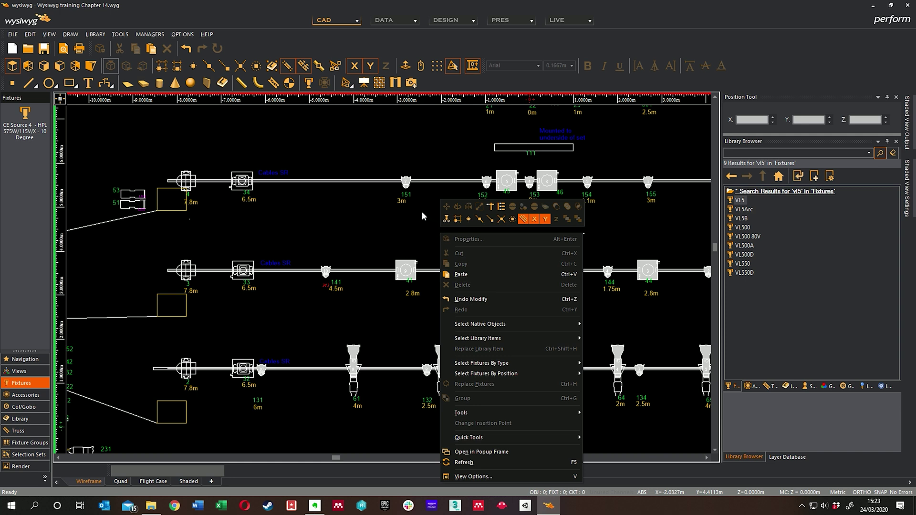
{"action": "left_click", "coordinate": [407, 238]}
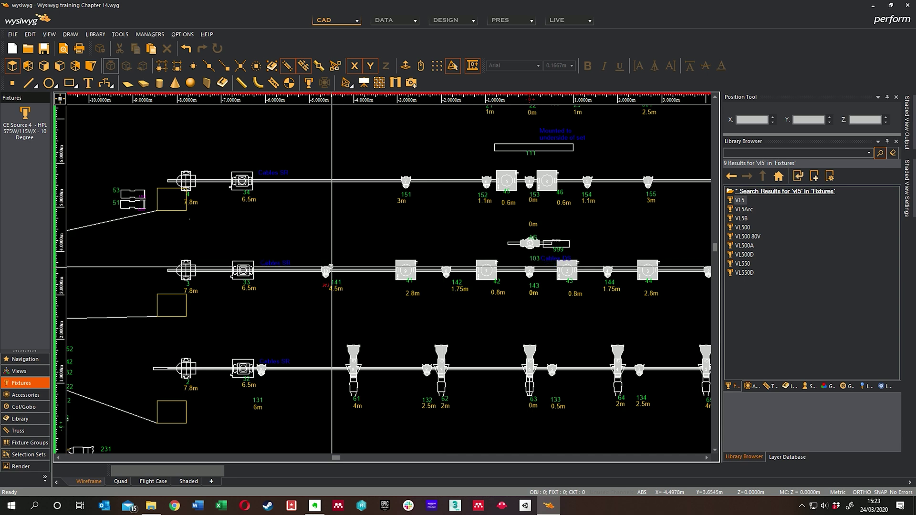
Select fixture 141 on the pipe with the Cables SR label and open the accessory selection for it
{"action": "left_click", "coordinate": [329, 268]}
{"action": "middle_click_drag", "start_coordinate": [345, 247], "coordinate": [376, 239]}
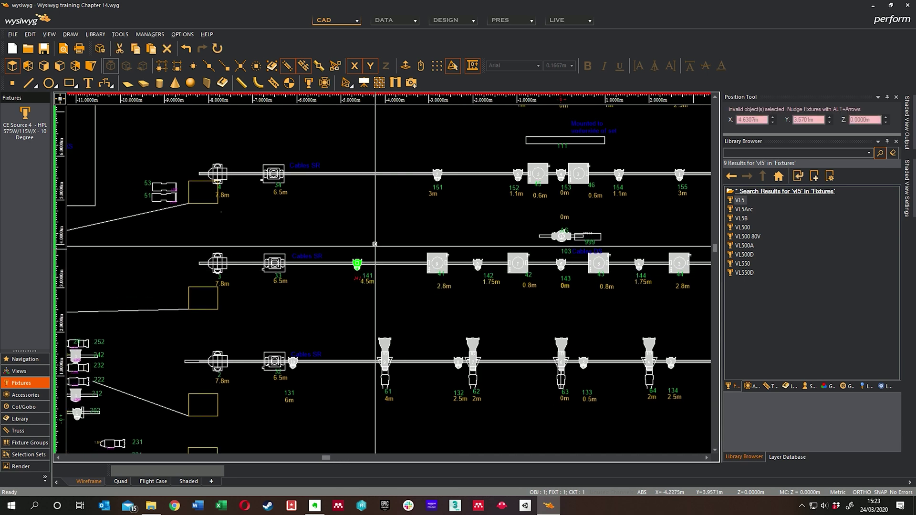
{"action": "right_click", "coordinate": [374, 225]}
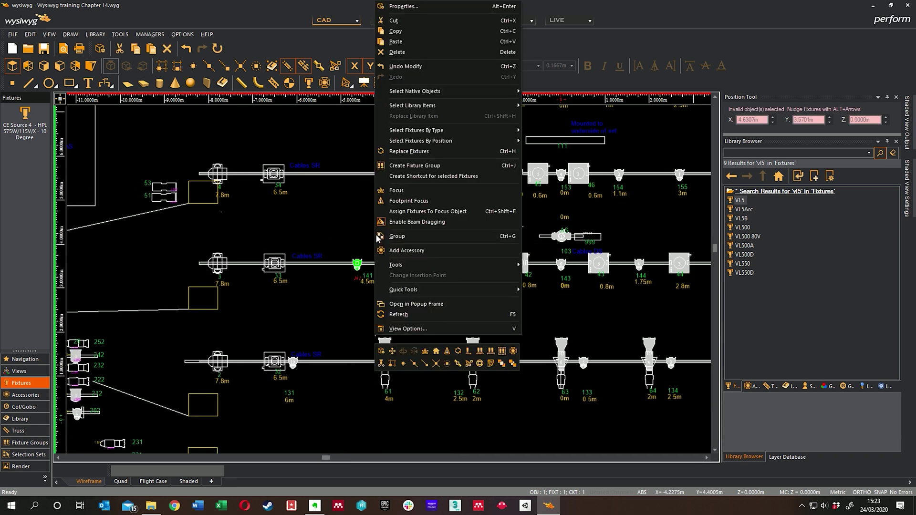
{"action": "left_click", "coordinate": [407, 252]}
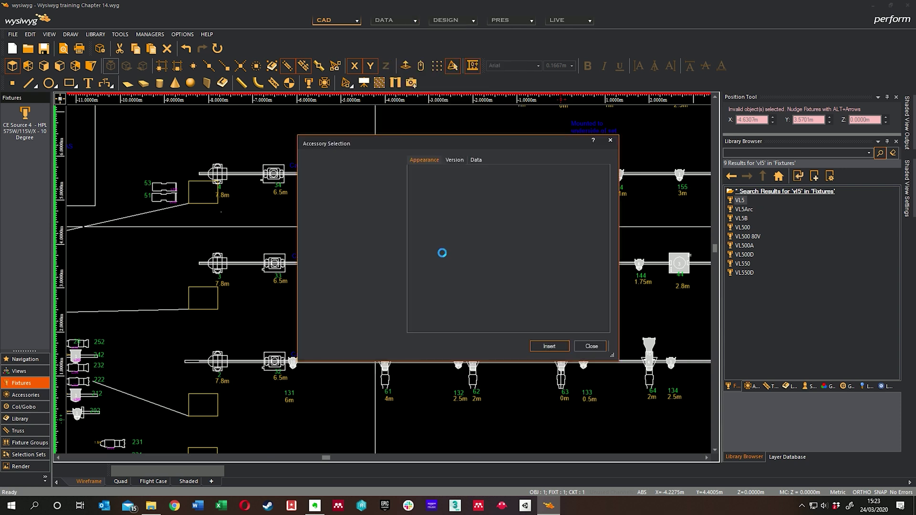
{"action": "left_click_drag", "start_coordinate": [449, 143], "coordinate": [567, 136]}
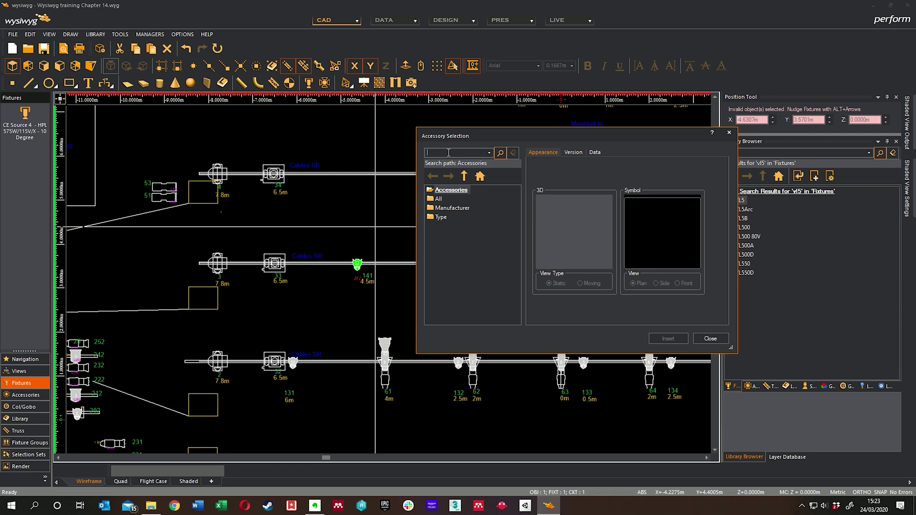
{"action": "type", "text": "iris"}
{"action": "key", "text": "Return"}
{"action": "left_click", "coordinate": [480, 176]}
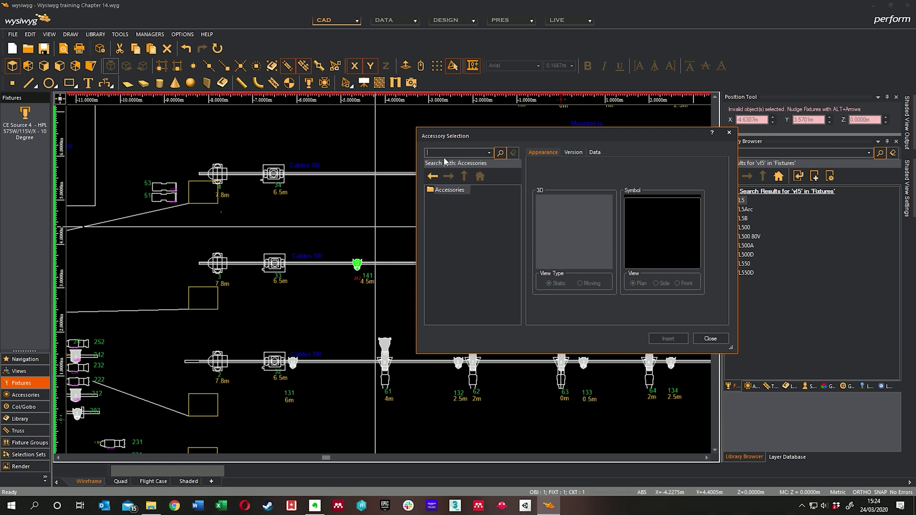
Search the accessories for "scroller" and add the Chroma Q Broadway Scroller to fixture 141
{"action": "type", "text": "scroller"}
{"action": "key", "text": "Return"}
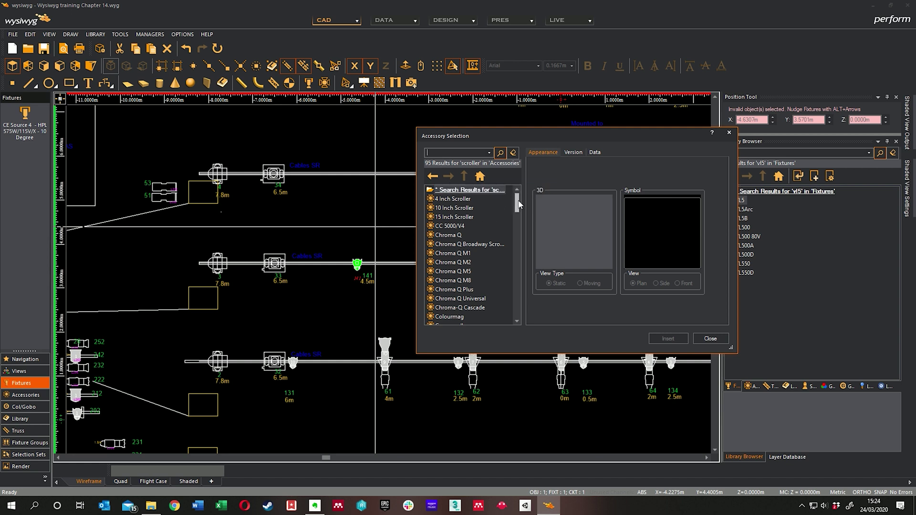
{"action": "mouse_move", "coordinate": [521, 203]}
{"action": "left_mouse_down"}
{"action": "mouse_move", "coordinate": [502, 305]}
{"action": "mouse_move", "coordinate": [512, 204]}
{"action": "left_mouse_up"}
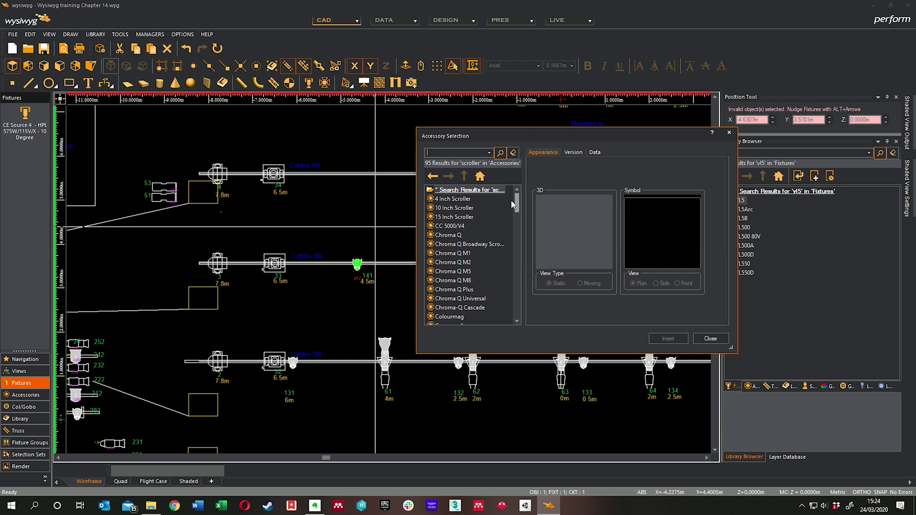
{"action": "left_click", "coordinate": [492, 244]}
{"action": "left_click", "coordinate": [668, 339]}
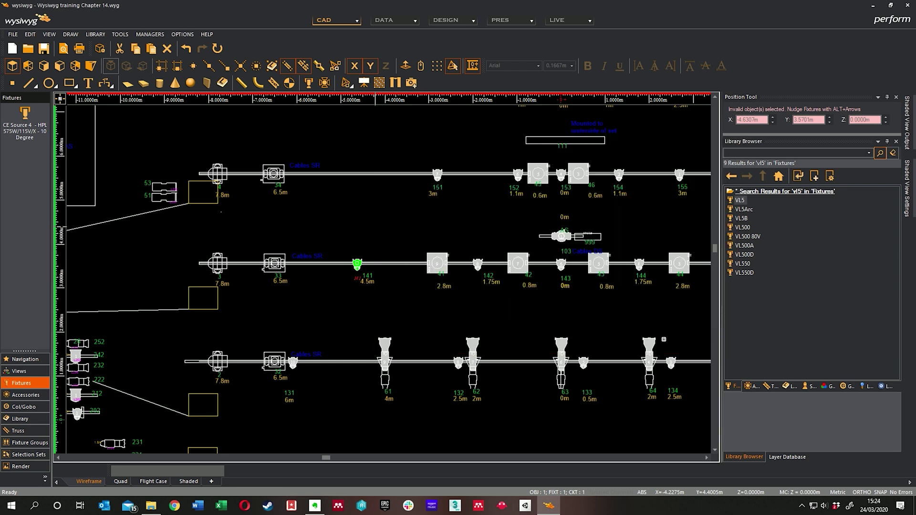
Open fixture 141's properties and choose DMX A as the patch universe for all its Chroma Q Broadway Scrollers
{"action": "scroll", "coordinate": [357, 263], "scroll_direction": "up", "scroll_amount": 5}
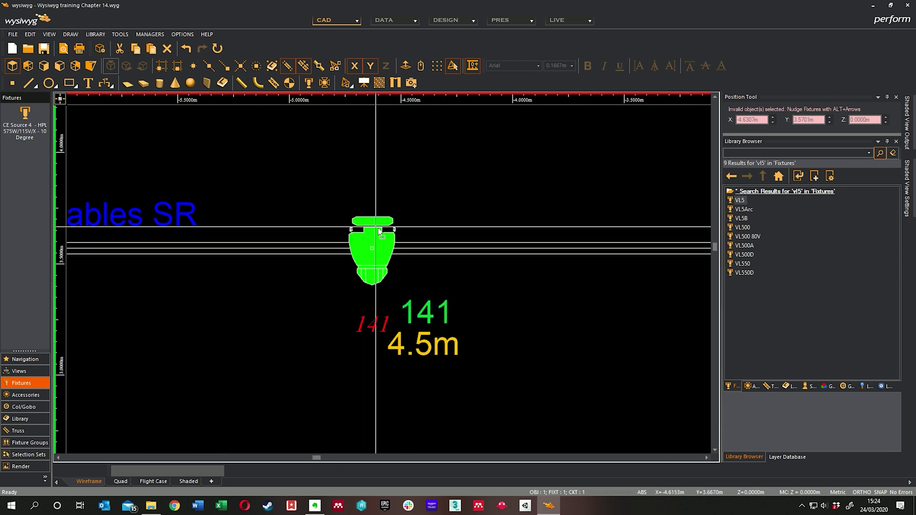
{"action": "right_click", "coordinate": [423, 192]}
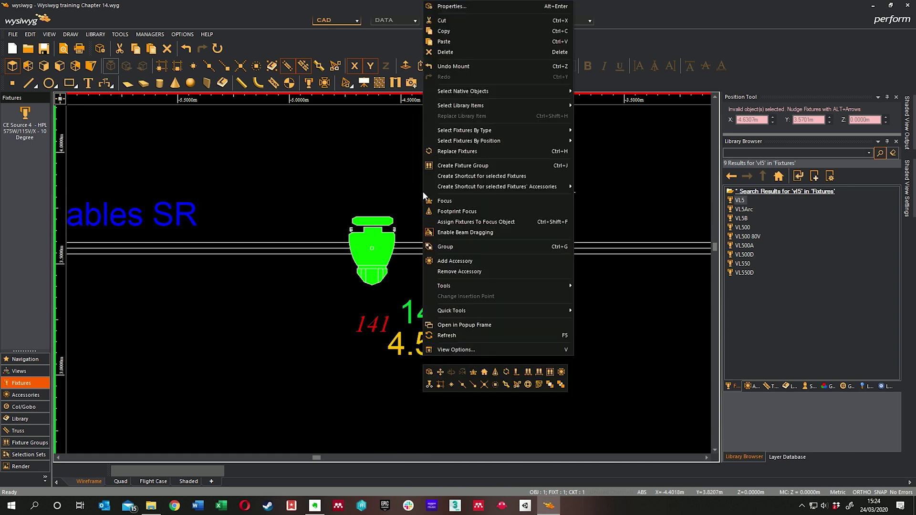
{"action": "left_click", "coordinate": [458, 9]}
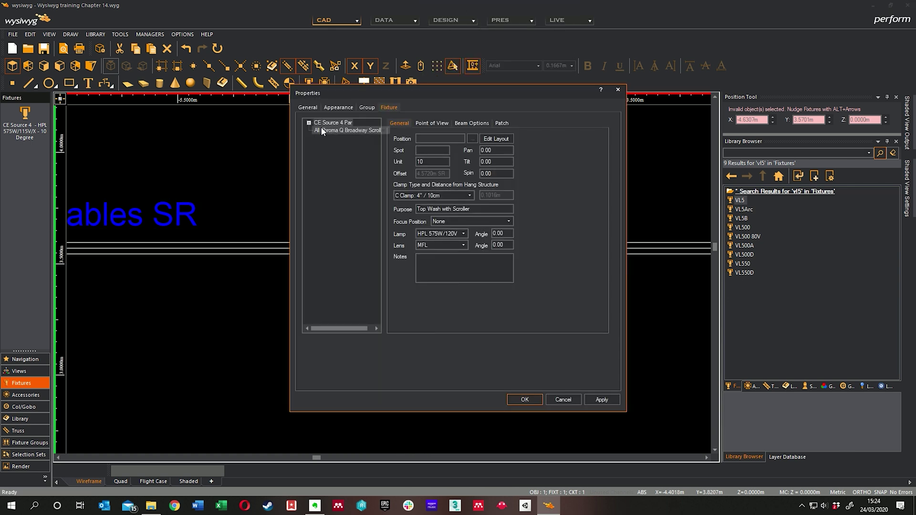
{"action": "left_click", "coordinate": [333, 132]}
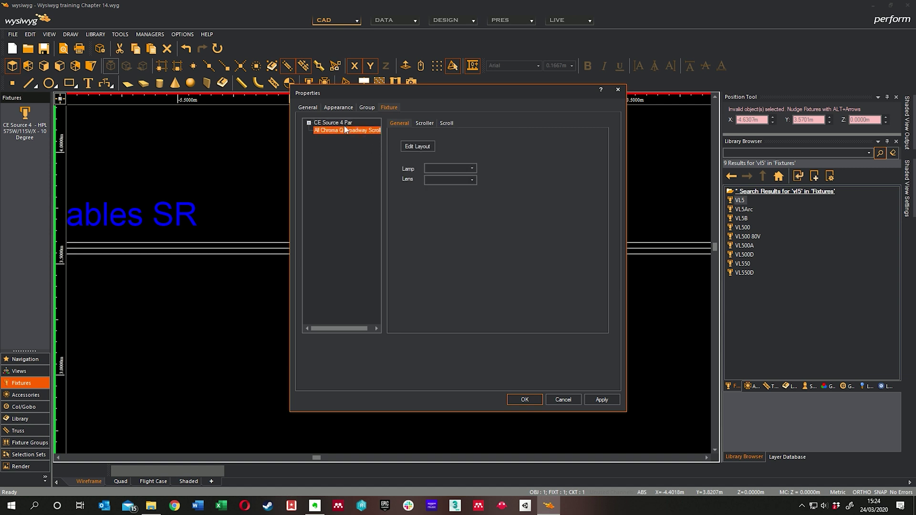
{"action": "left_click", "coordinate": [428, 124]}
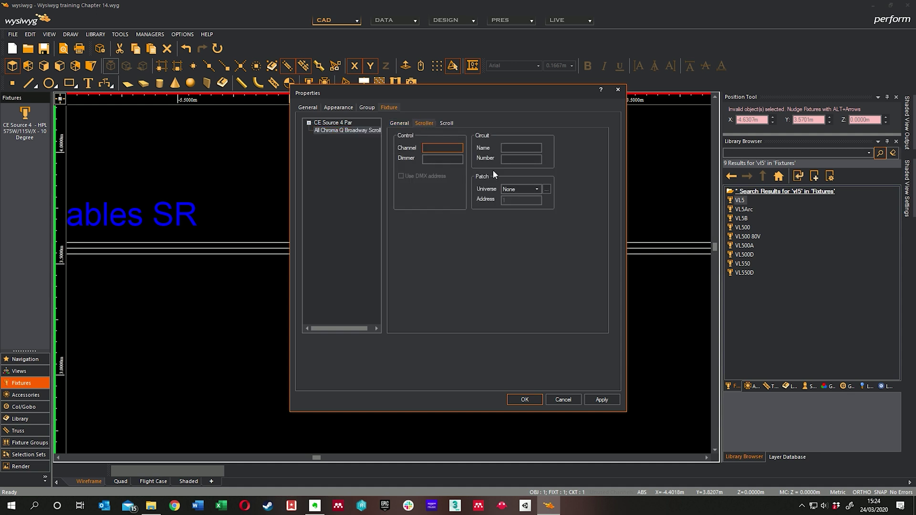
{"action": "left_click", "coordinate": [537, 190]}
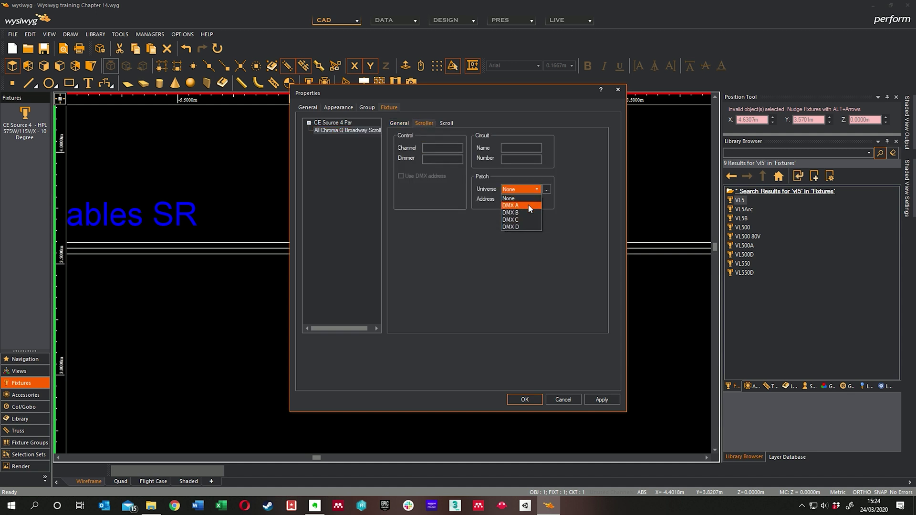
{"action": "left_click", "coordinate": [528, 204]}
Review the available scroll lists and the general settings for all Chroma Q Broadway Scrollers
{"action": "left_click", "coordinate": [452, 125]}
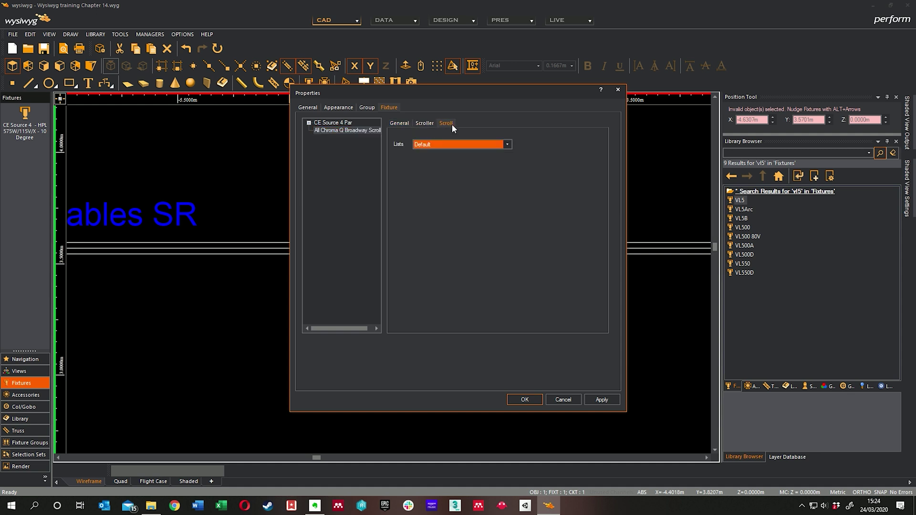
{"action": "left_click", "coordinate": [509, 143]}
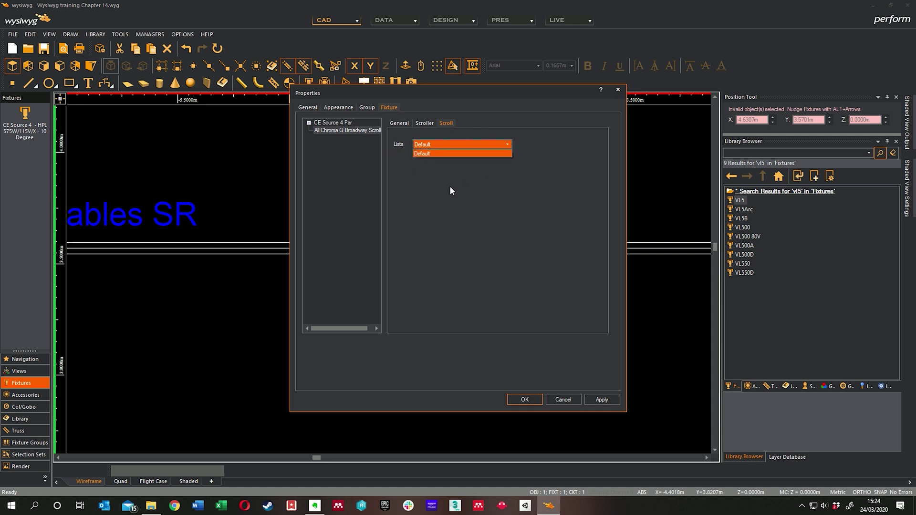
{"action": "left_click", "coordinate": [427, 166]}
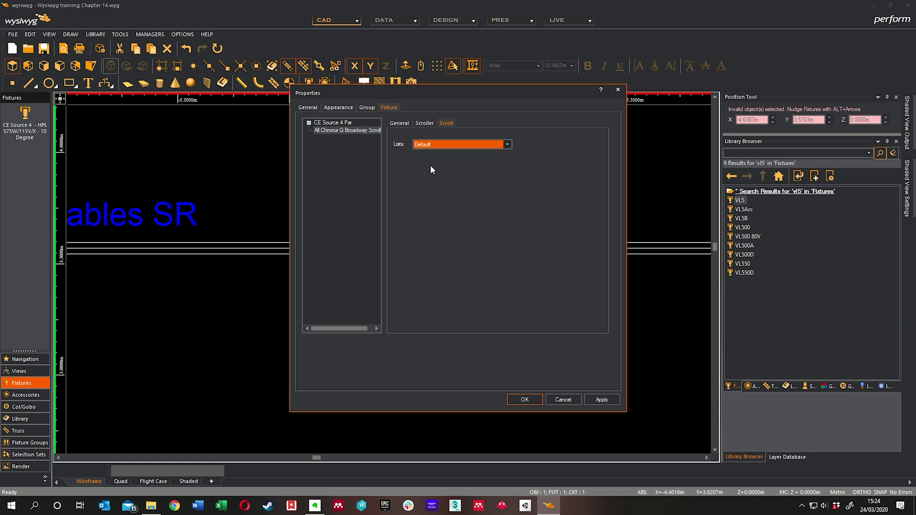
{"action": "left_click", "coordinate": [400, 124]}
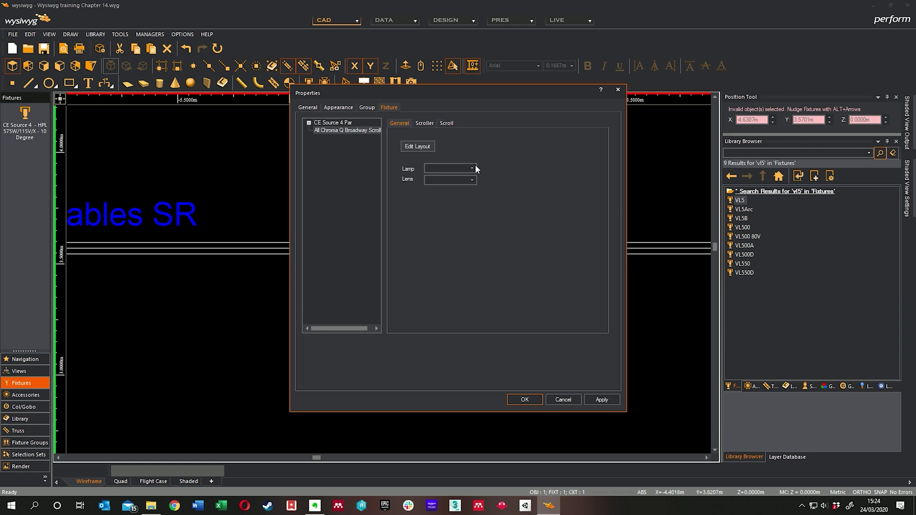
Compare the general properties of the individual scroller with those of its CE Source 4 Par, and leave without saving
{"action": "left_click", "coordinate": [310, 123]}
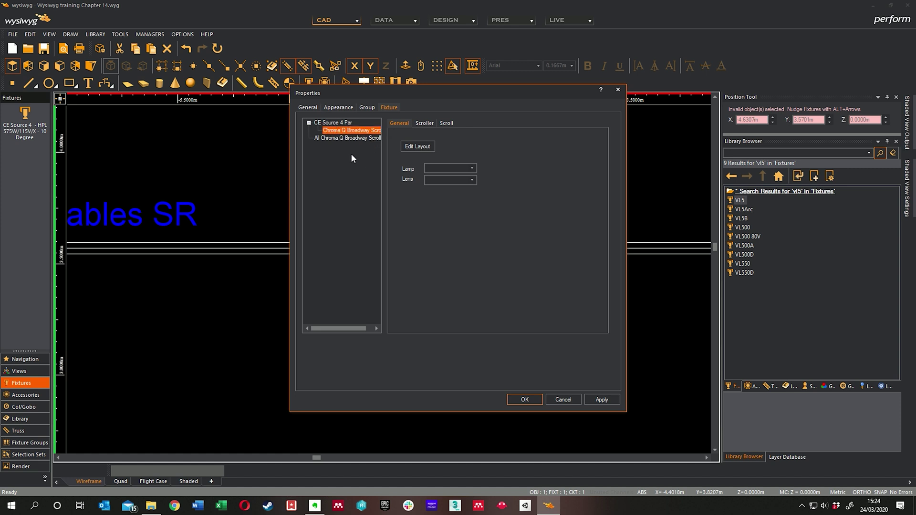
{"action": "left_click", "coordinate": [309, 124]}
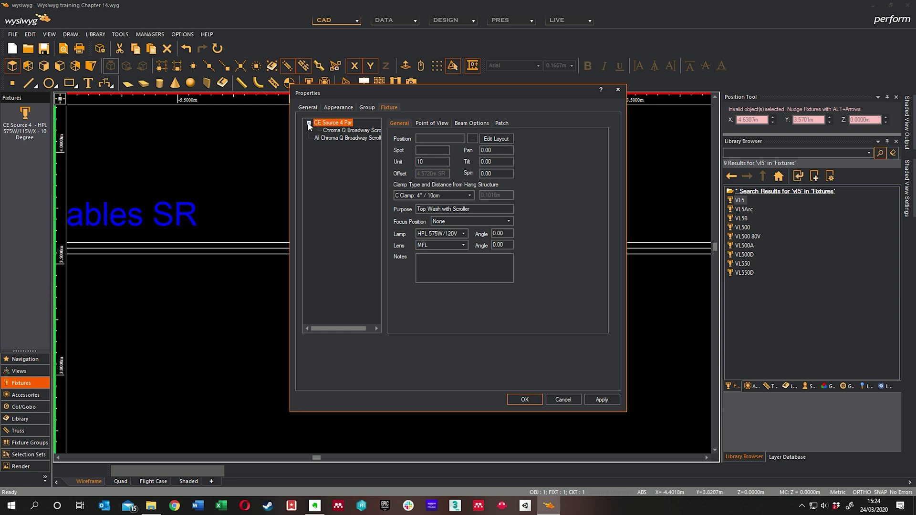
{"action": "left_click", "coordinate": [316, 130]}
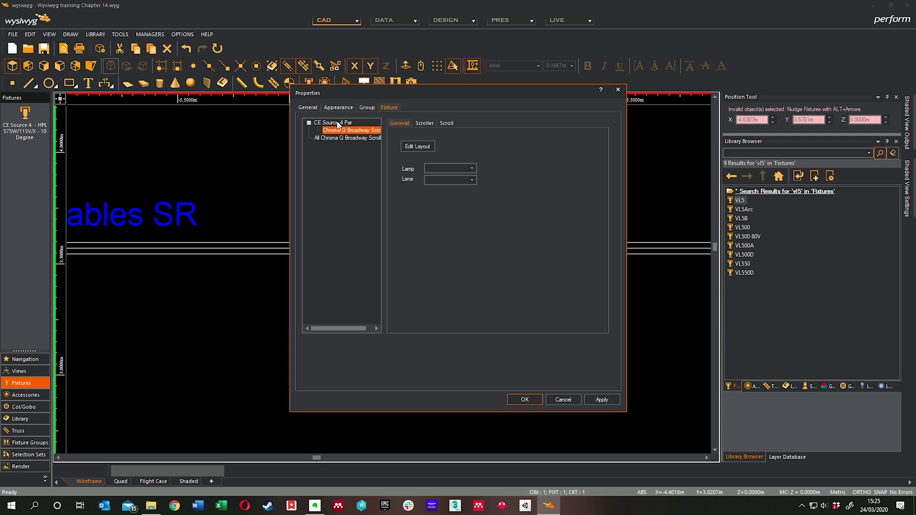
{"action": "left_click", "coordinate": [309, 123]}
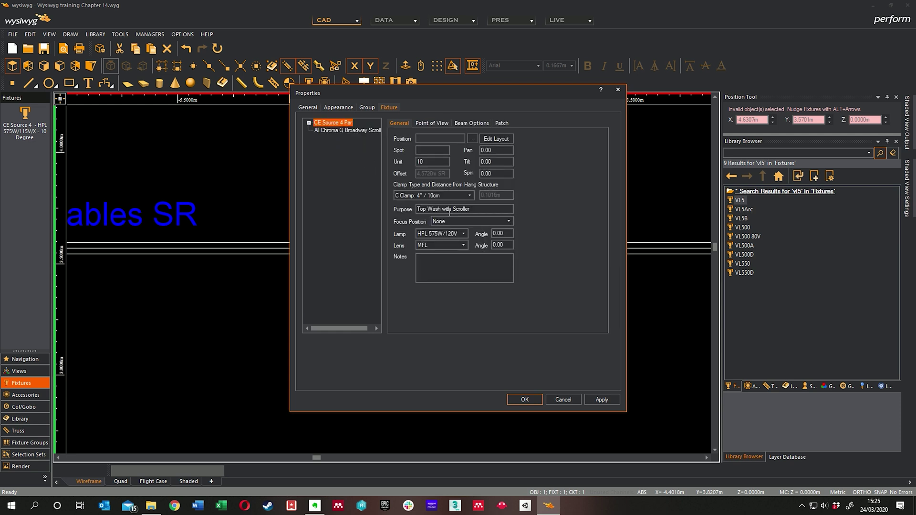
{"action": "left_click", "coordinate": [564, 398]}
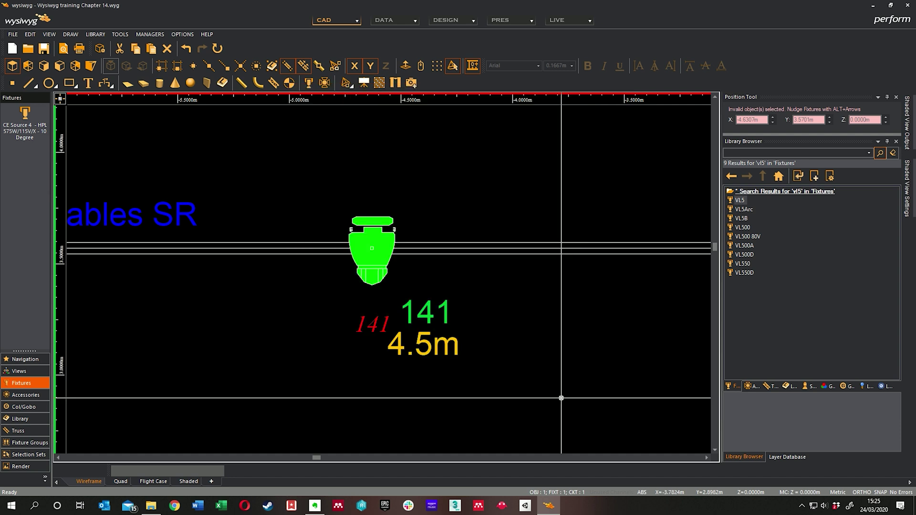
Create an accessory shortcut for the Chroma Q Broadway Scroller
{"action": "left_click_drag", "start_coordinate": [415, 205], "coordinate": [441, 200]}
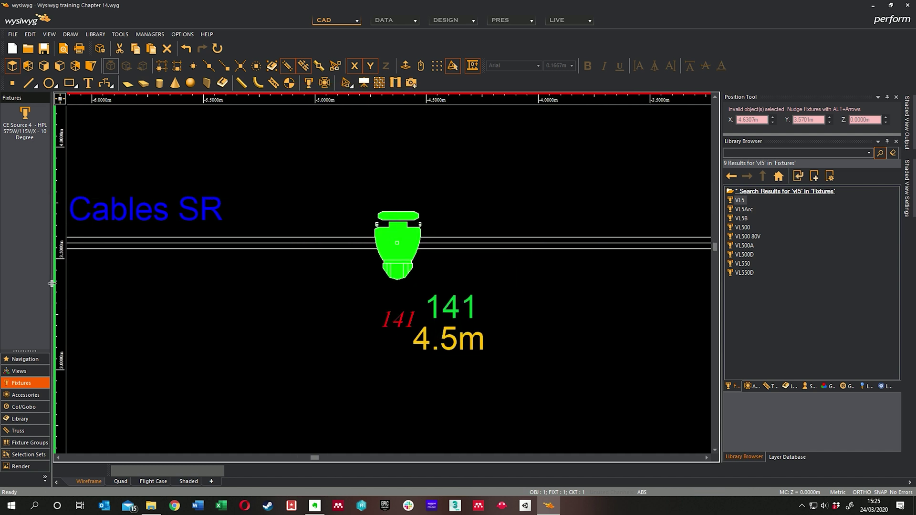
{"action": "left_click", "coordinate": [27, 397]}
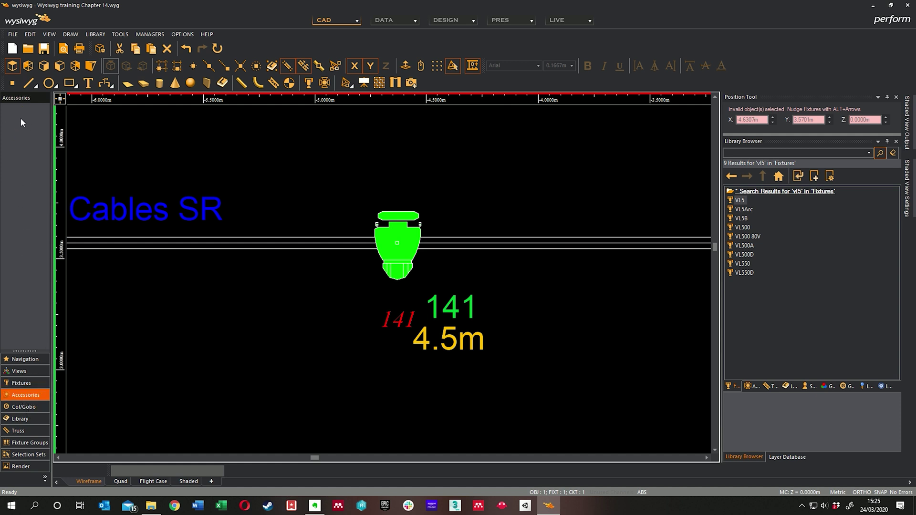
{"action": "right_click", "coordinate": [24, 132]}
{"action": "left_click", "coordinate": [45, 163]}
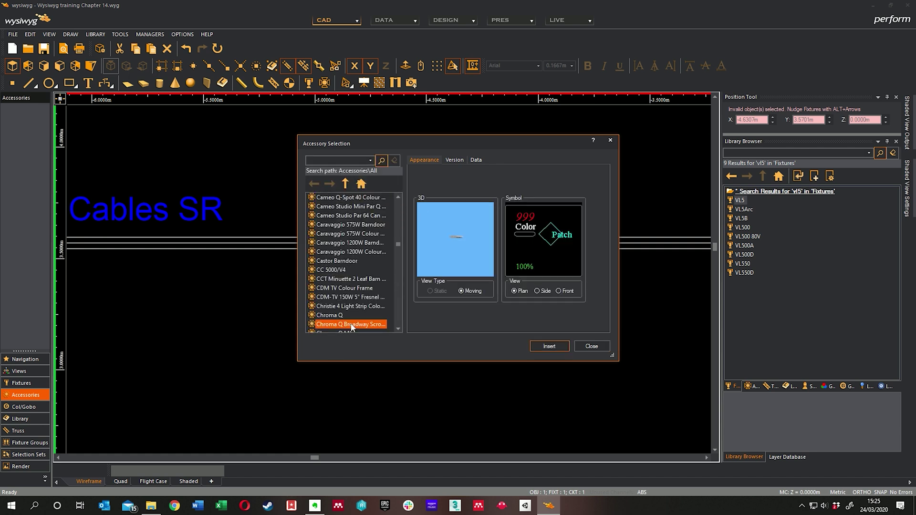
{"action": "left_click", "coordinate": [542, 347]}
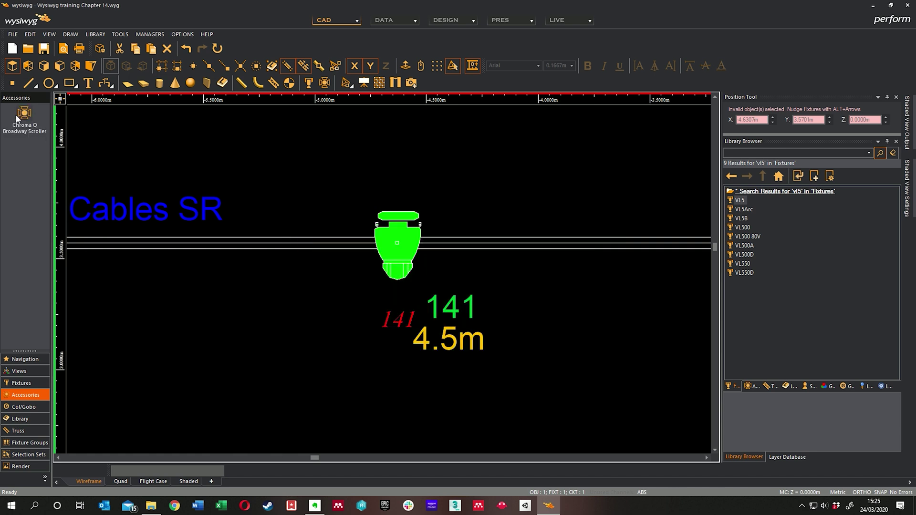
Search all accessories for "iris" and create a shortcut for the Manual Iris
{"action": "right_click", "coordinate": [30, 183]}
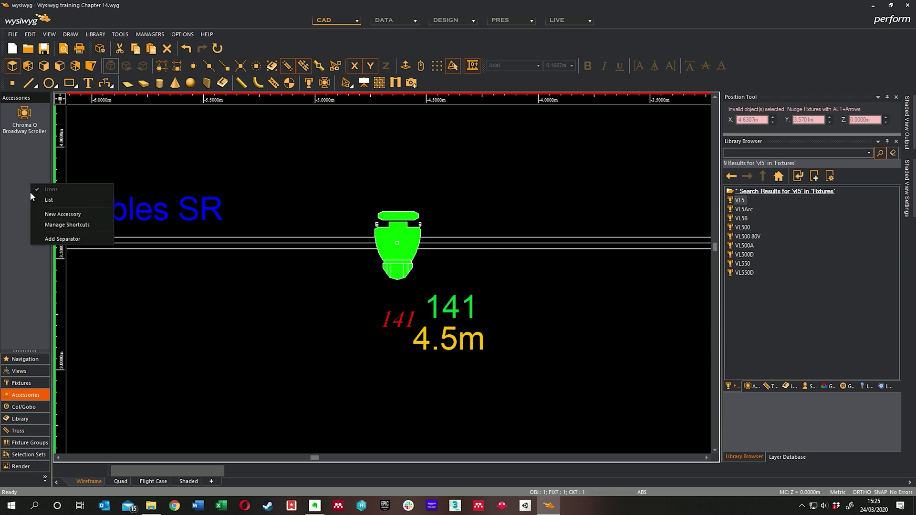
{"action": "left_click", "coordinate": [62, 216]}
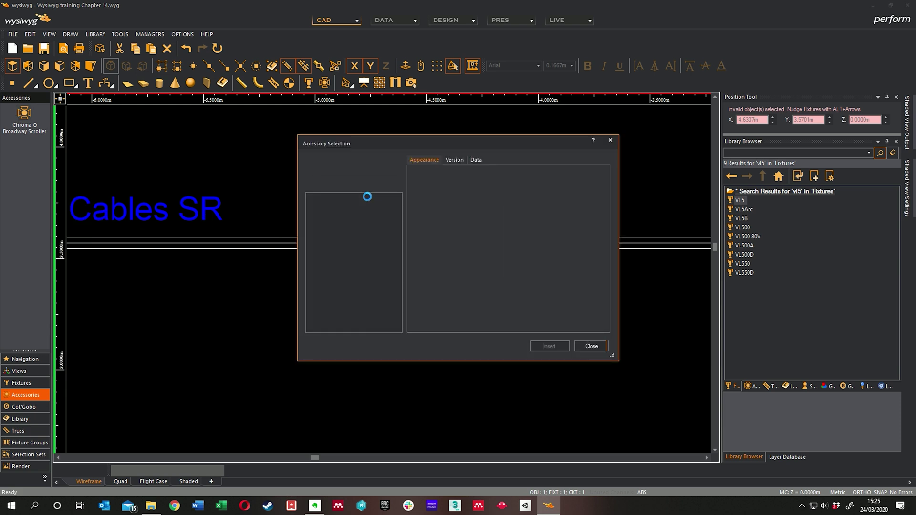
{"action": "left_click", "coordinate": [361, 185]}
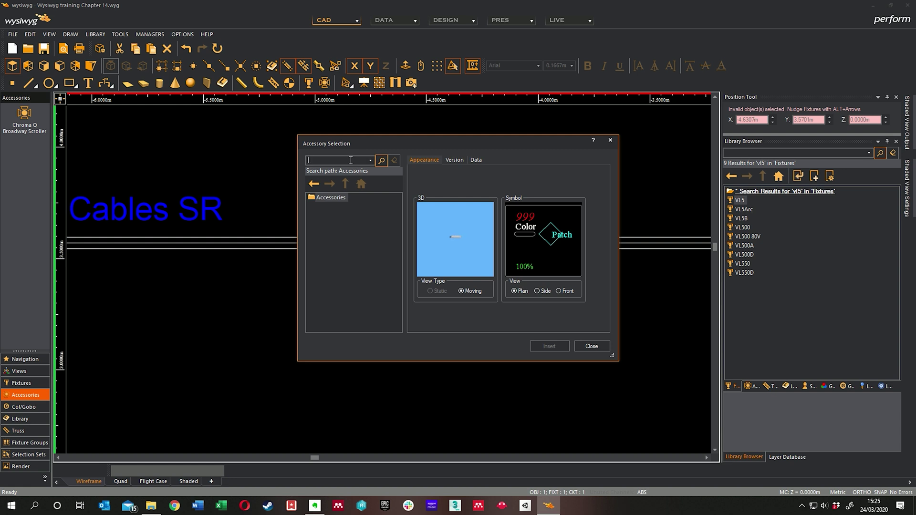
{"action": "left_click", "coordinate": [382, 161]}
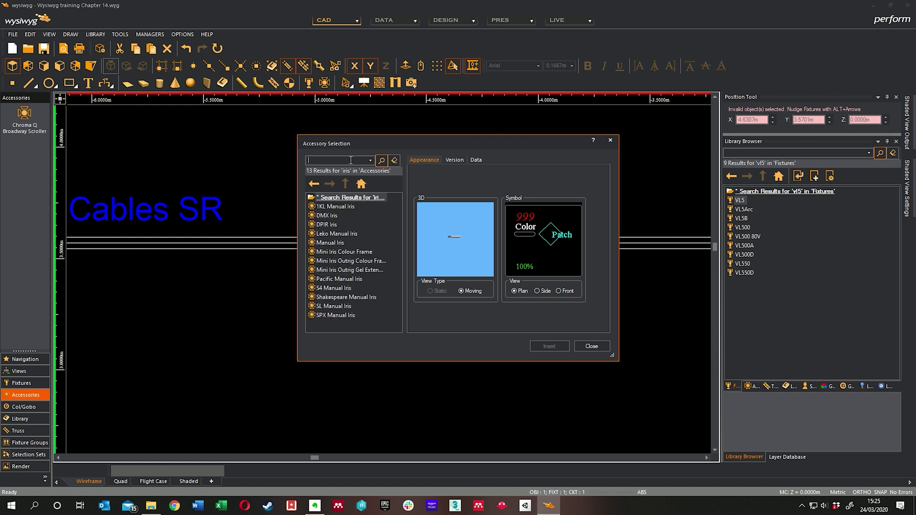
{"action": "left_click", "coordinate": [336, 244]}
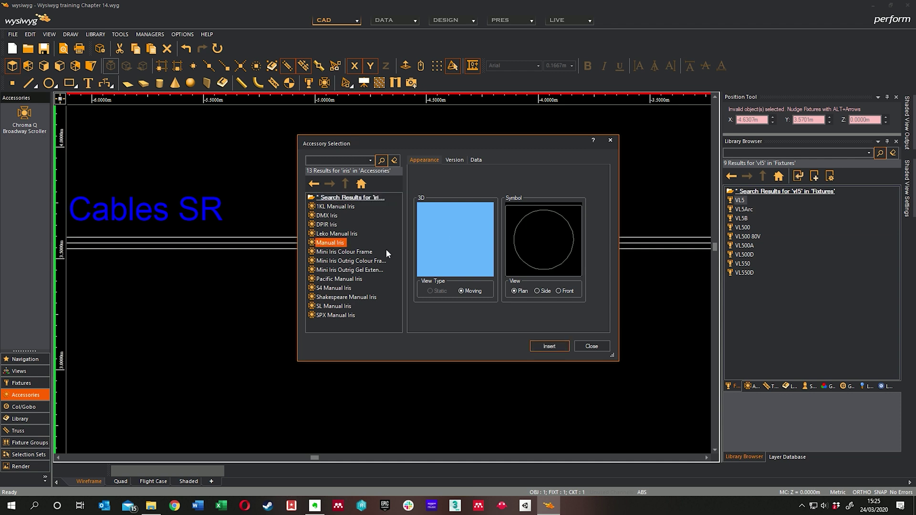
{"action": "left_click", "coordinate": [563, 346]}
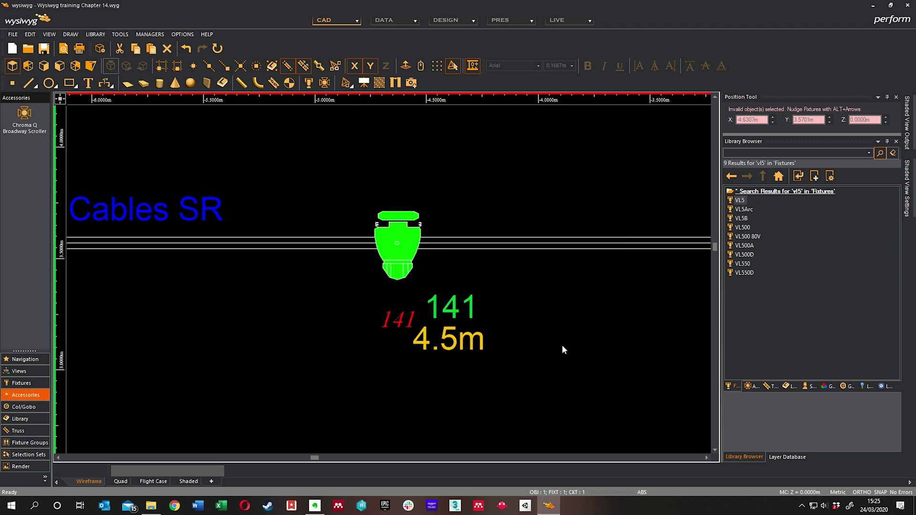
Search the accessory library for SeaChanger and create an accessory shortcut for it
{"action": "right_click", "coordinate": [24, 180]}
{"action": "left_click", "coordinate": [56, 211]}
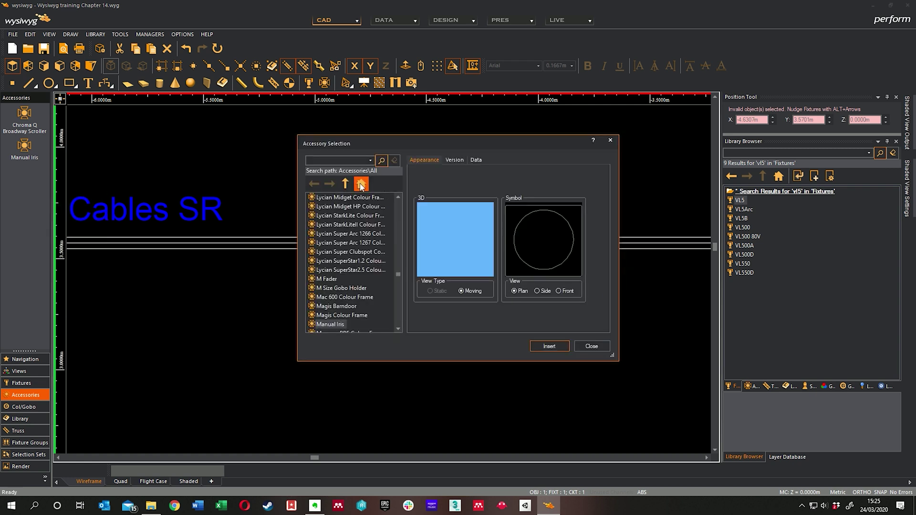
{"action": "left_click", "coordinate": [362, 184]}
{"action": "left_click", "coordinate": [339, 160]}
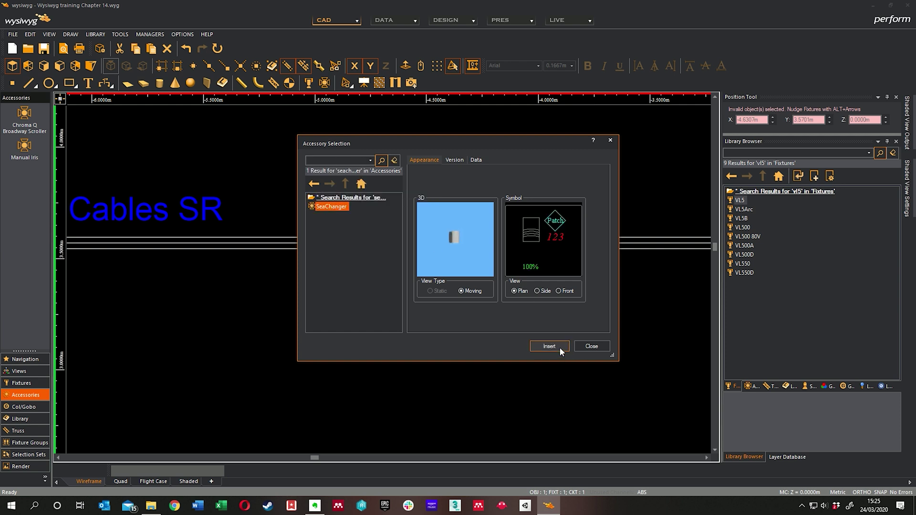
{"action": "left_click", "coordinate": [550, 346]}
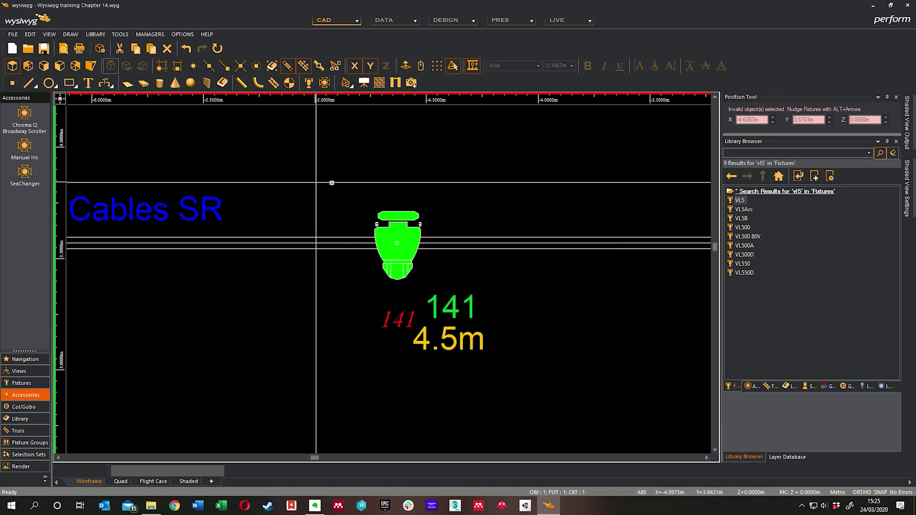
Try to mount the Manual Iris on the selected fixture 141, and clear the selection
{"action": "scroll", "coordinate": [364, 195], "scroll_direction": "down", "scroll_amount": 5}
{"action": "middle_click_drag", "start_coordinate": [444, 268], "coordinate": [392, 270]}
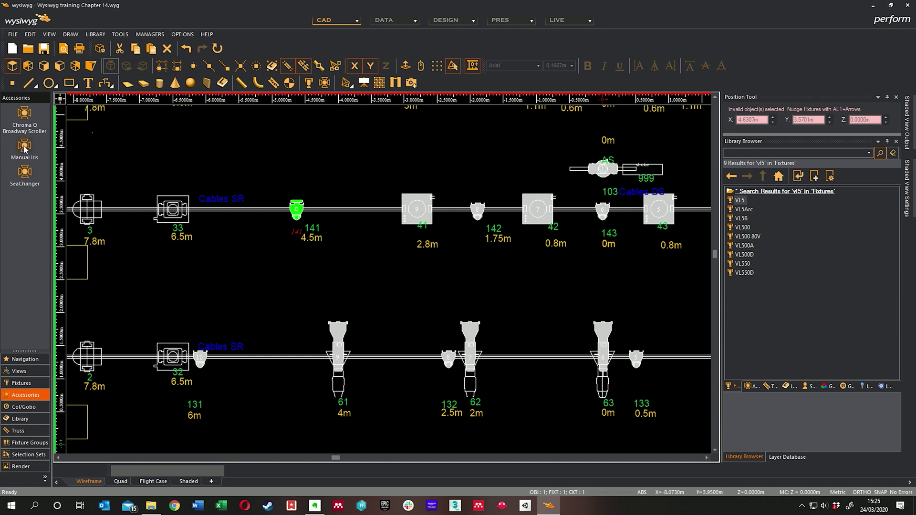
{"action": "left_click_drag", "start_coordinate": [24, 149], "coordinate": [90, 194]}
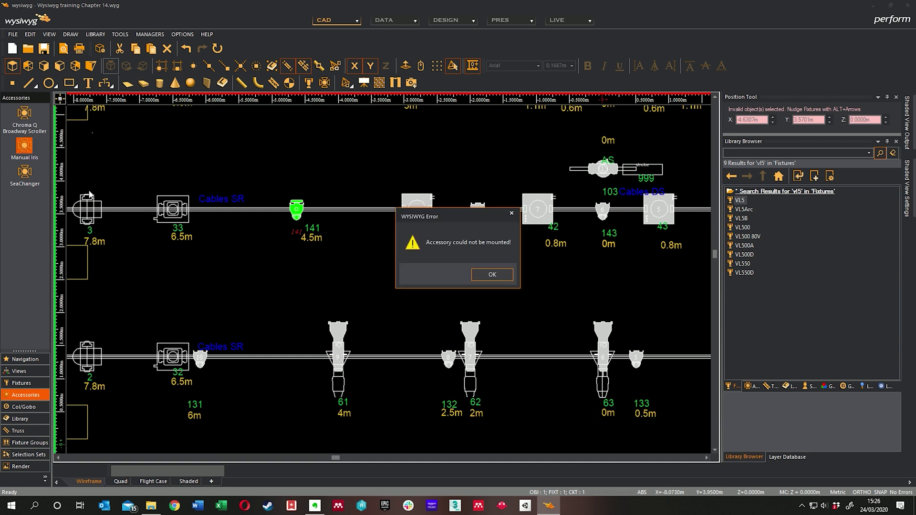
{"action": "left_click", "coordinate": [492, 275]}
{"action": "left_click", "coordinate": [322, 289]}
Mount the Manual Iris from its shortcut on fixtures 61, 62, 63, 64 and 65, and finish placing
{"action": "middle_click_drag", "start_coordinate": [350, 284], "coordinate": [324, 245]}
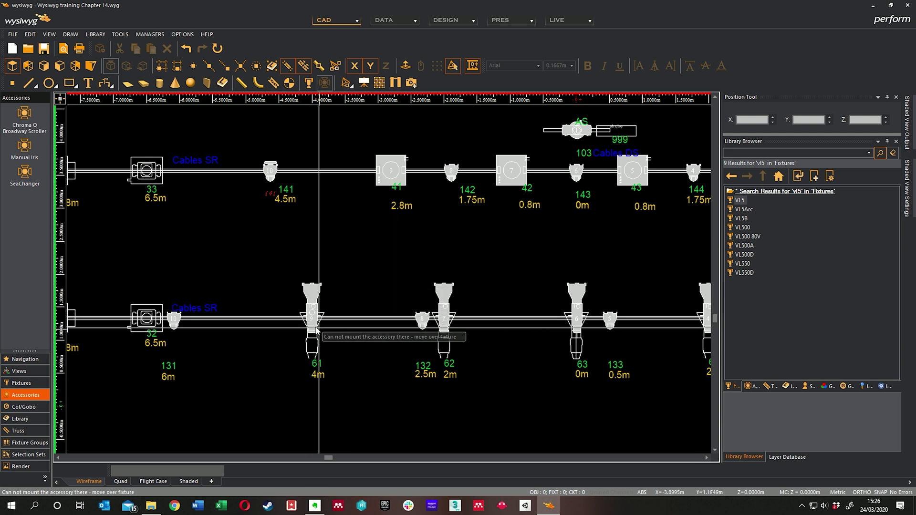
{"action": "scroll", "coordinate": [313, 288], "scroll_direction": "up", "scroll_amount": 3}
{"action": "middle_click_drag", "start_coordinate": [497, 262], "coordinate": [306, 259]}
{"action": "scroll", "coordinate": [525, 229], "scroll_direction": "right", "scroll_amount": 3}
{"action": "scroll", "coordinate": [477, 224], "scroll_direction": "down", "scroll_amount": 4}
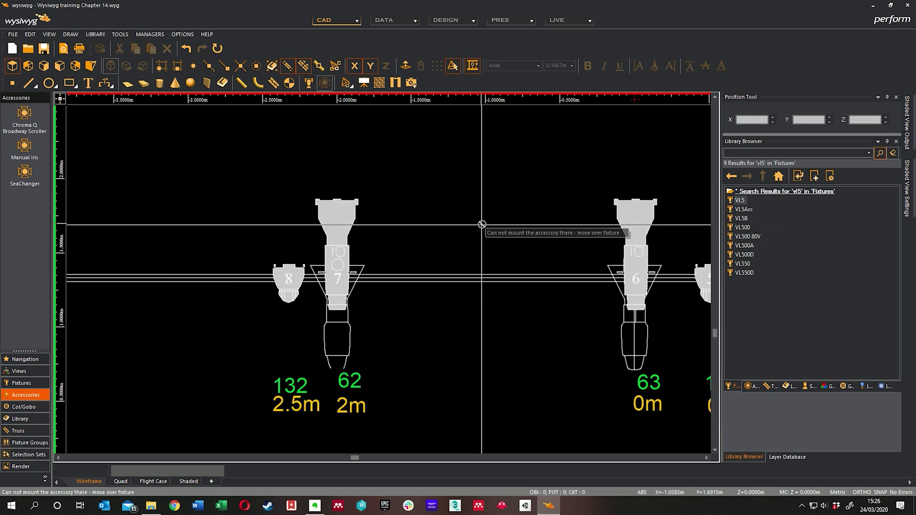
{"action": "middle_click_drag", "start_coordinate": [539, 222], "coordinate": [401, 228]}
{"action": "left_click", "coordinate": [527, 225]}
{"action": "middle_click_drag", "start_coordinate": [602, 209], "coordinate": [382, 217]}
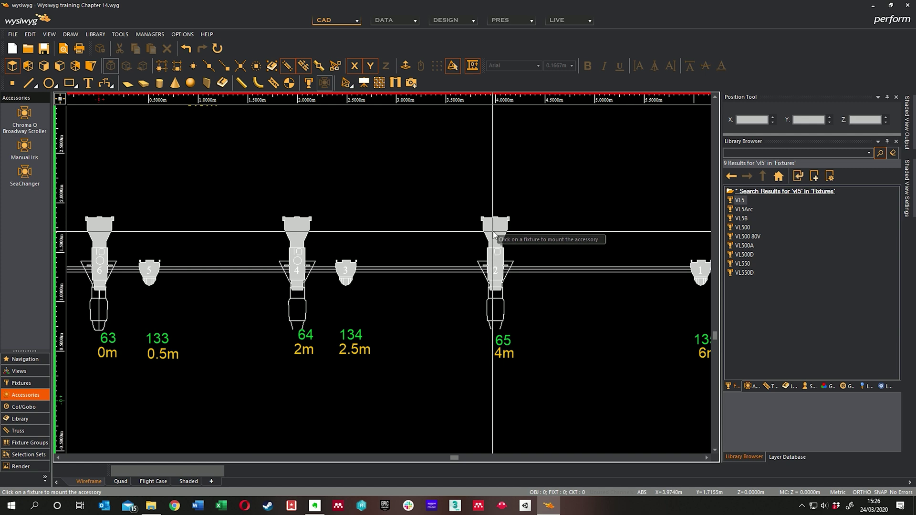
{"action": "middle_click_drag", "start_coordinate": [460, 229], "coordinate": [412, 211]}
{"action": "scroll", "coordinate": [397, 207], "scroll_direction": "down", "scroll_amount": 4}
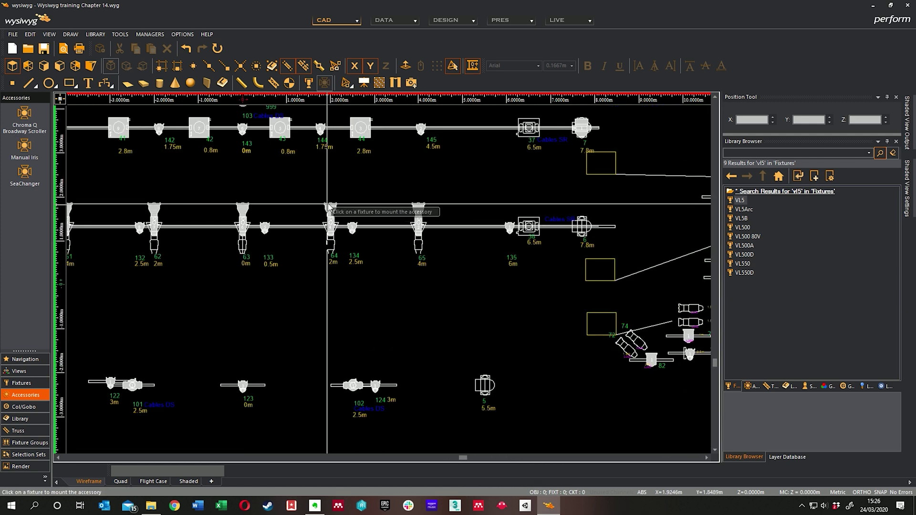
{"action": "middle_click_drag", "start_coordinate": [329, 205], "coordinate": [488, 209]}
{"action": "middle_click_drag", "start_coordinate": [384, 193], "coordinate": [471, 202]}
{"action": "middle_click_drag", "start_coordinate": [389, 189], "coordinate": [376, 219]}
{"action": "right_click", "coordinate": [391, 198]}
{"action": "left_click", "coordinate": [420, 203]}
Mount the Chroma Q Broadway Scroller from its shortcut on fixtures 142, 143, 144 and 145, and finish placing
{"action": "scroll", "coordinate": [374, 219], "scroll_direction": "up", "scroll_amount": 2}
{"action": "middle_click_drag", "start_coordinate": [485, 192], "coordinate": [372, 265]}
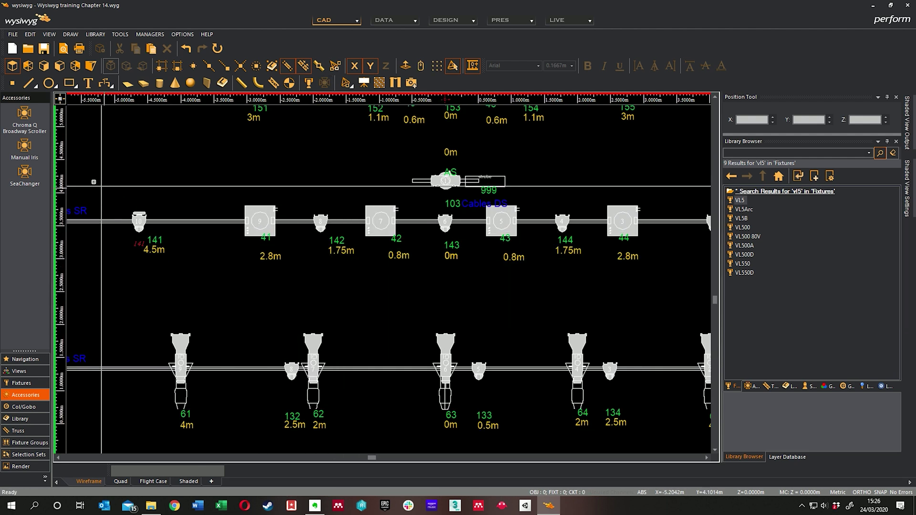
{"action": "left_click_drag", "start_coordinate": [20, 113], "coordinate": [488, 215]}
{"action": "left_click", "coordinate": [447, 222]}
{"action": "left_click", "coordinate": [558, 219]}
{"action": "middle_click_drag", "start_coordinate": [698, 220], "coordinate": [583, 220]}
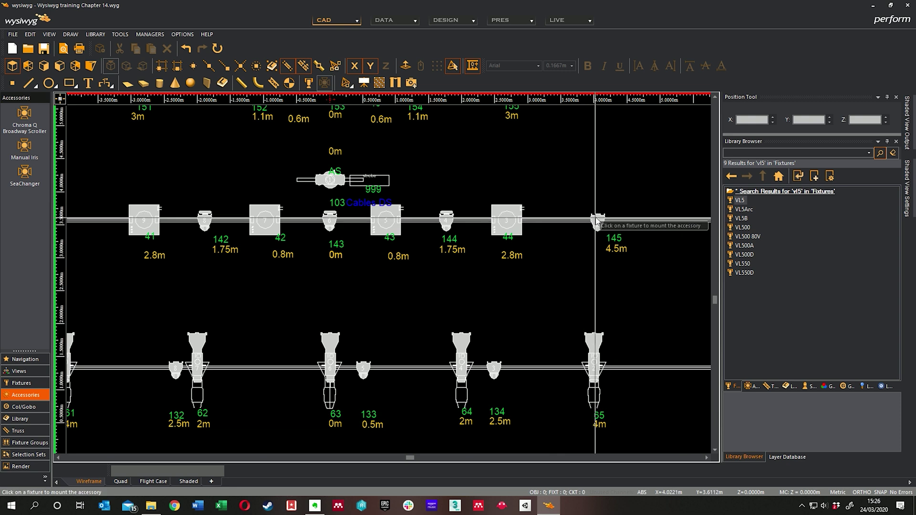
{"action": "left_click", "coordinate": [596, 220]}
{"action": "middle_click_drag", "start_coordinate": [493, 282], "coordinate": [540, 248]}
{"action": "right_click", "coordinate": [454, 251]}
{"action": "left_click", "coordinate": [463, 257]}
Select fixtures 132 to 135 and 151 to 155 together and add the Chroma Q Broadway Scroller, found by searching "scroller"
{"action": "middle_click_drag", "start_coordinate": [181, 294], "coordinate": [229, 255]}
{"action": "left_click", "coordinate": [305, 273]}
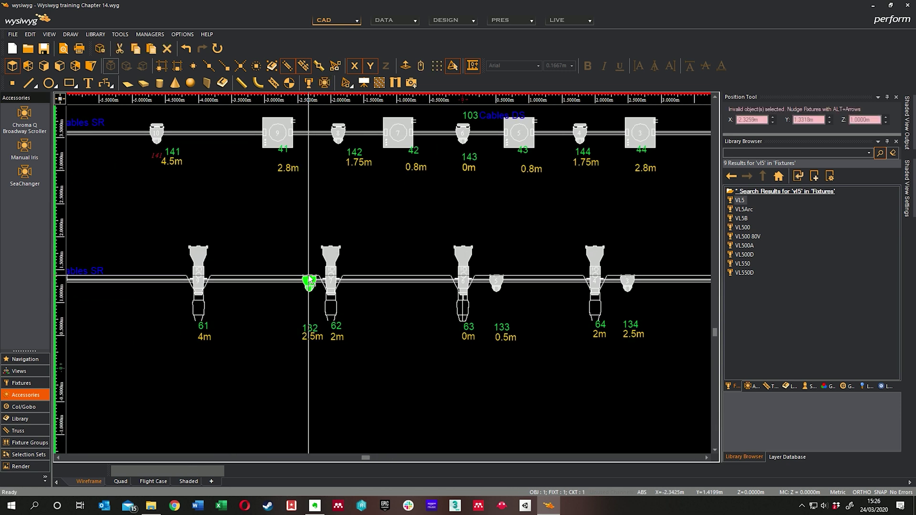
{"action": "left_click", "coordinate": [497, 282], "text": "ctrl"}
{"action": "left_click", "coordinate": [627, 281], "text": "ctrl"}
{"action": "middle_click_drag", "start_coordinate": [627, 281], "coordinate": [434, 285]}
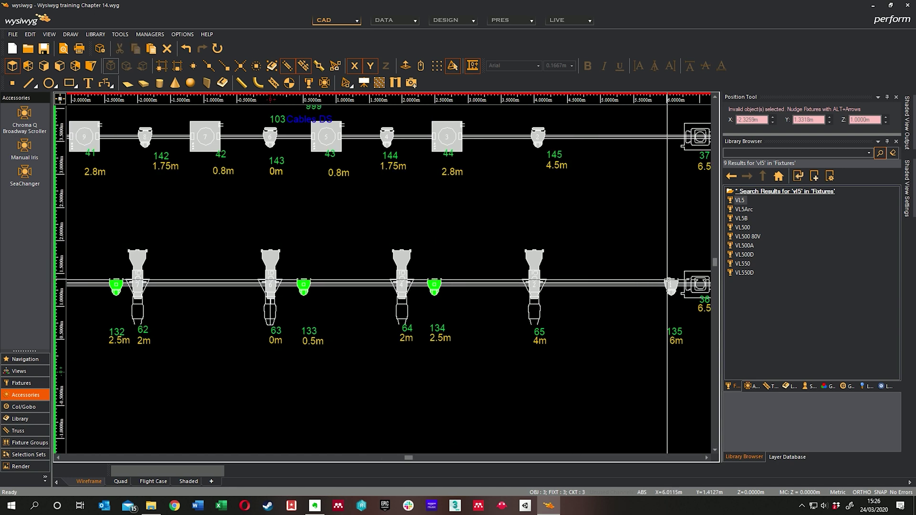
{"action": "left_click", "coordinate": [671, 286], "text": "ctrl"}
{"action": "scroll", "coordinate": [617, 266], "scroll_direction": "down", "scroll_amount": 5}
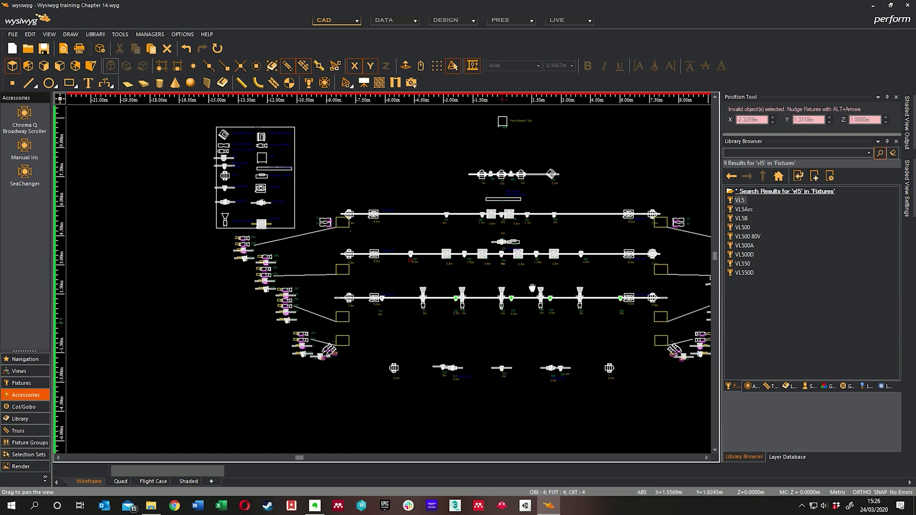
{"action": "scroll", "coordinate": [445, 214], "scroll_direction": "up", "scroll_amount": 4}
{"action": "left_click", "coordinate": [445, 214], "text": "ctrl"}
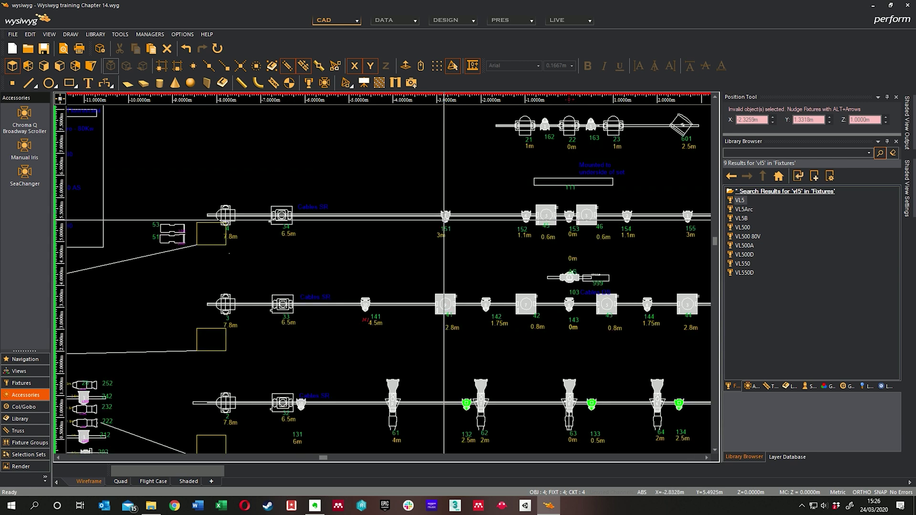
{"action": "left_click", "coordinate": [527, 220], "text": "ctrl"}
{"action": "middle_click_drag", "start_coordinate": [526, 191], "coordinate": [401, 188]}
{"action": "left_click", "coordinate": [449, 211], "text": "ctrl"}
{"action": "left_click", "coordinate": [502, 212], "text": "ctrl"}
{"action": "left_click", "coordinate": [562, 213], "text": "ctrl"}
{"action": "right_click", "coordinate": [566, 194]}
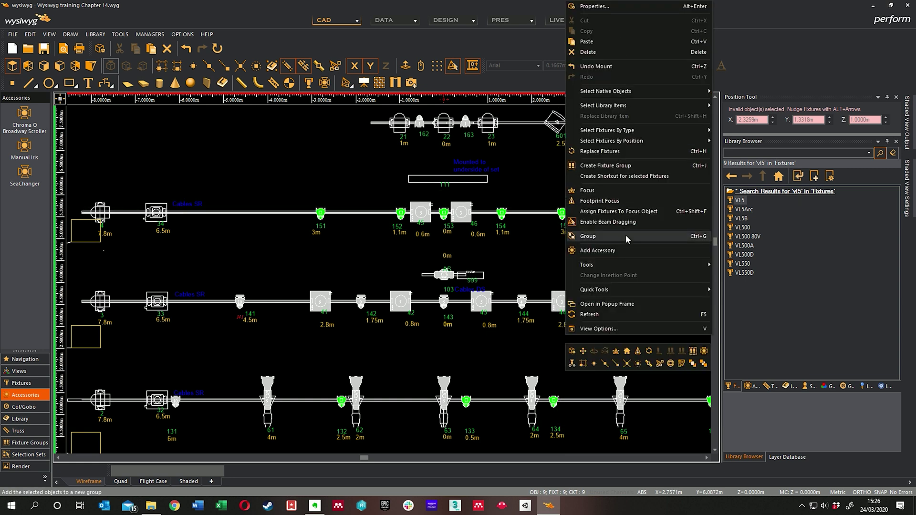
{"action": "left_click", "coordinate": [617, 250]}
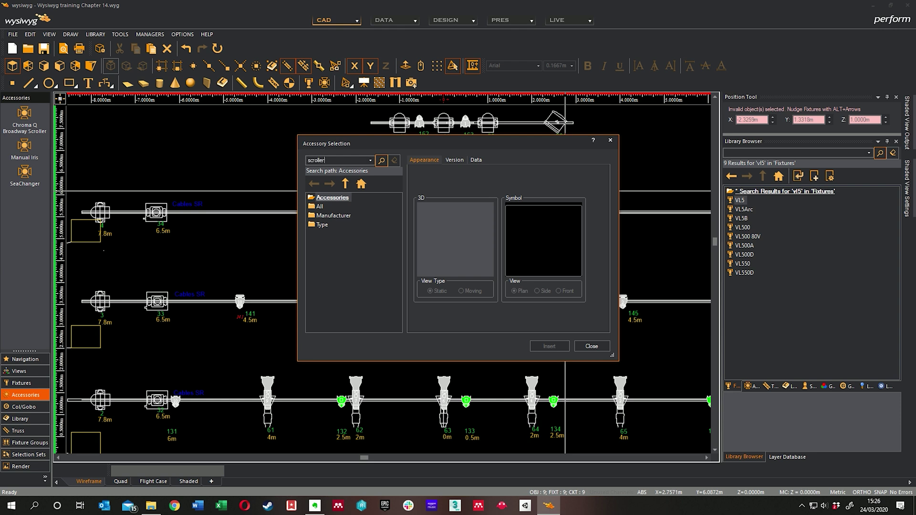
{"action": "left_click", "coordinate": [381, 162]}
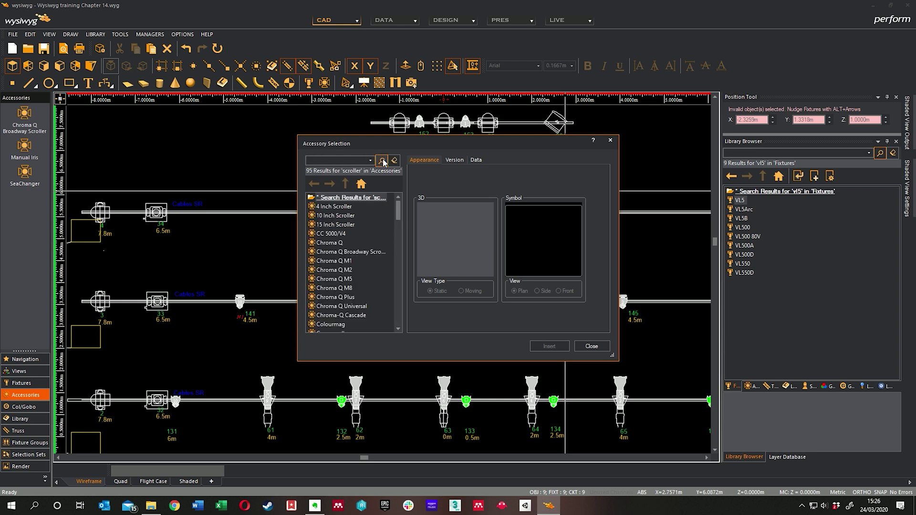
{"action": "left_click", "coordinate": [351, 252]}
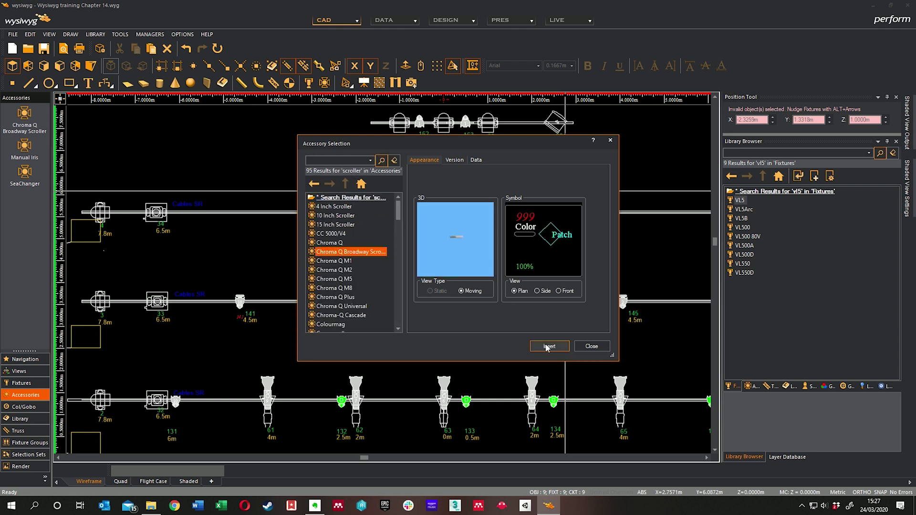
{"action": "left_click", "coordinate": [549, 347]}
{"action": "middle_click_drag", "start_coordinate": [572, 377], "coordinate": [600, 299]}
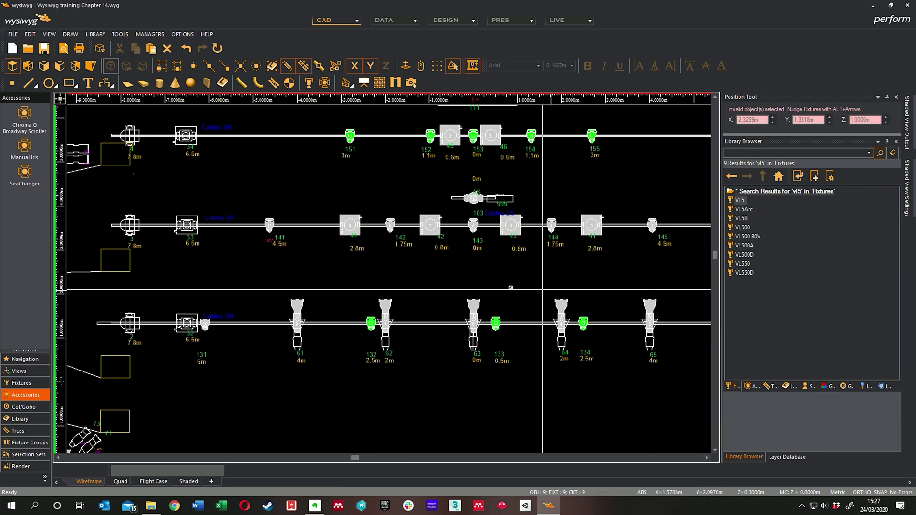
Select all CE Source 4 Par fixtures by type, clear the selection, and inspect fixture 141 up close
{"action": "right_click", "coordinate": [438, 283]}
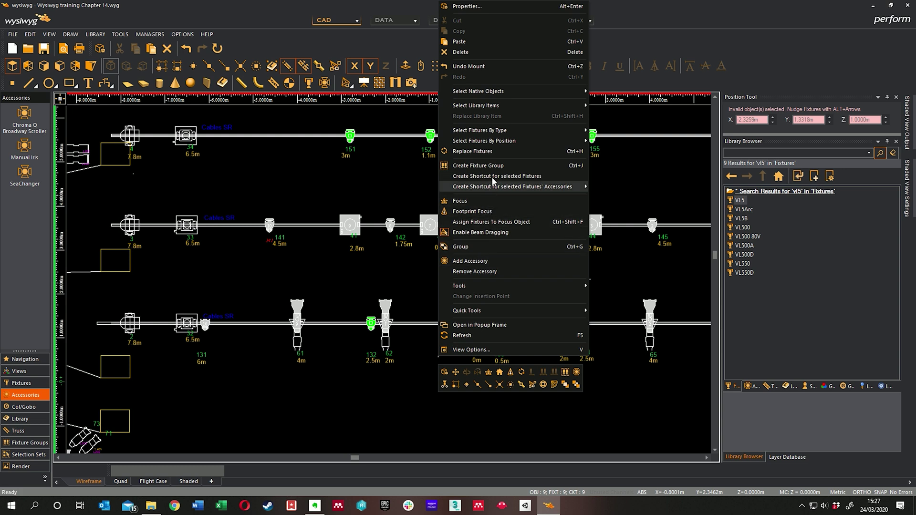
{"action": "mouse_move", "coordinate": [545, 128]}
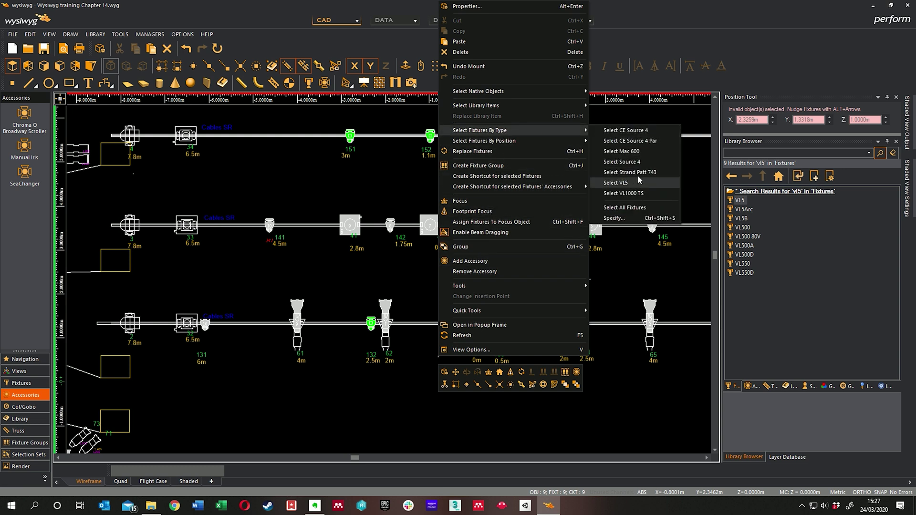
{"action": "left_click", "coordinate": [640, 141]}
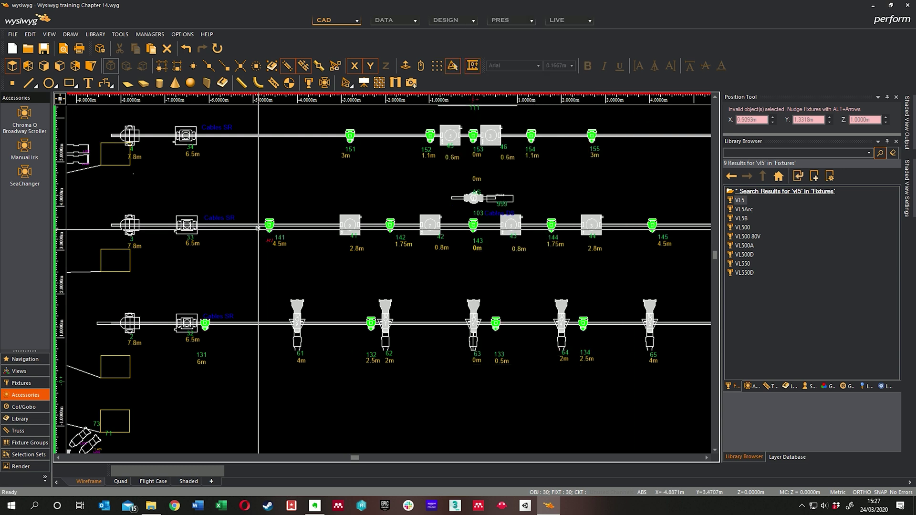
{"action": "key", "text": "Escape"}
{"action": "middle_click_drag", "start_coordinate": [298, 267], "coordinate": [355, 269]}
{"action": "scroll", "coordinate": [292, 219], "scroll_direction": "up", "scroll_amount": 2}
{"action": "scroll", "coordinate": [360, 238], "scroll_direction": "up", "scroll_amount": 5}
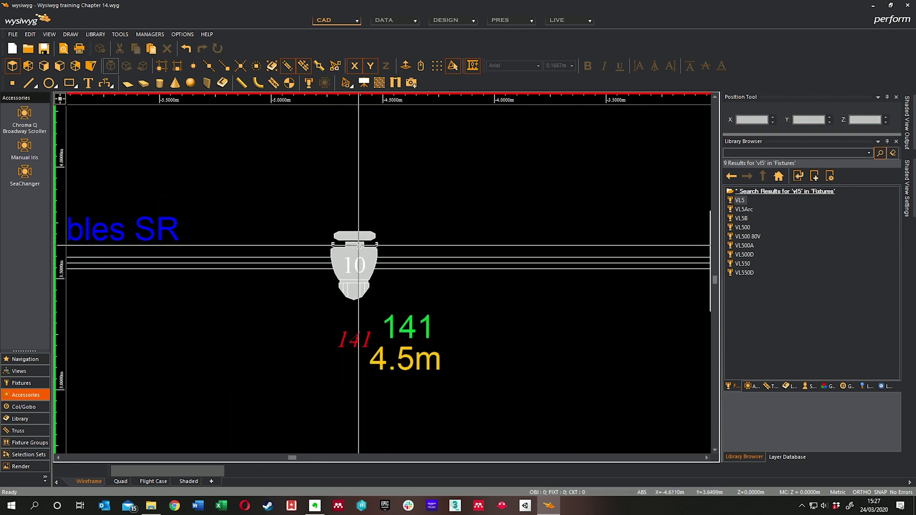
{"action": "scroll", "coordinate": [377, 260], "scroll_direction": "down", "scroll_amount": 10}
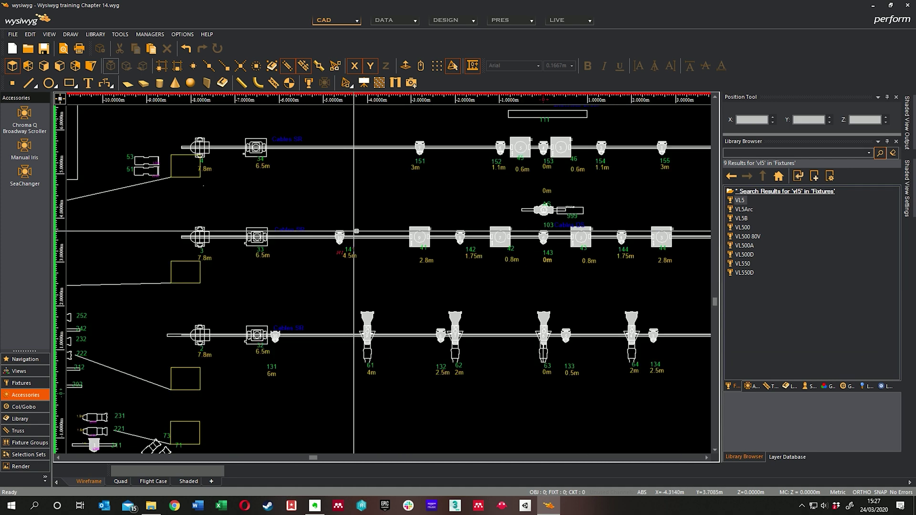
Select fixtures 122, 123 and 124 together and add the Chroma Q Broadway Scroller to them
{"action": "middle_click_drag", "start_coordinate": [405, 267], "coordinate": [330, 241]}
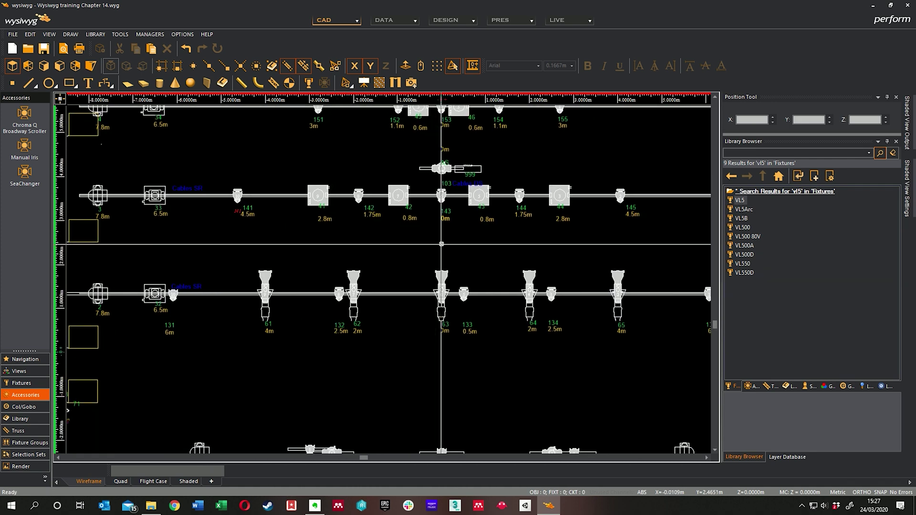
{"action": "middle_click_drag", "start_coordinate": [479, 246], "coordinate": [434, 178]}
{"action": "middle_click_drag", "start_coordinate": [421, 285], "coordinate": [433, 213]}
{"action": "middle_click_drag", "start_coordinate": [273, 340], "coordinate": [277, 299]}
{"action": "scroll", "coordinate": [276, 288], "scroll_direction": "up", "scroll_amount": 4}
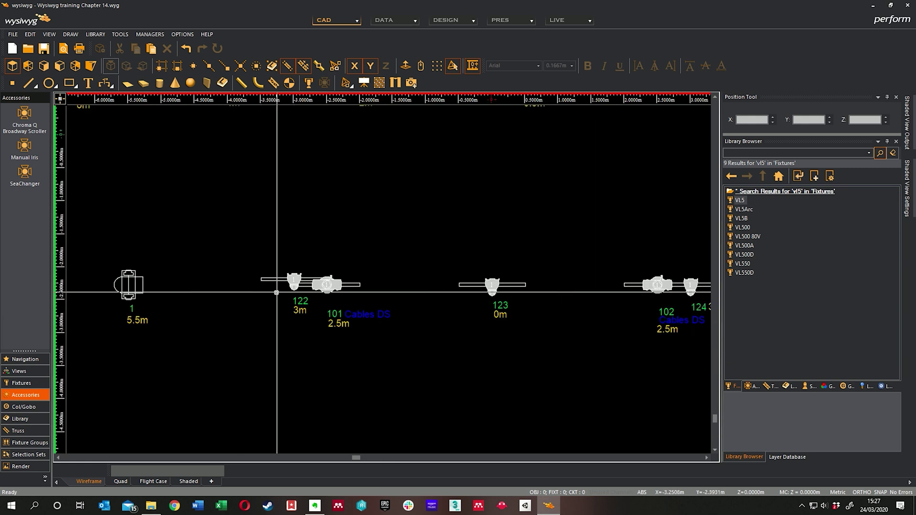
{"action": "scroll", "coordinate": [280, 291], "scroll_direction": "up", "scroll_amount": 1}
{"action": "left_click", "coordinate": [313, 276]}
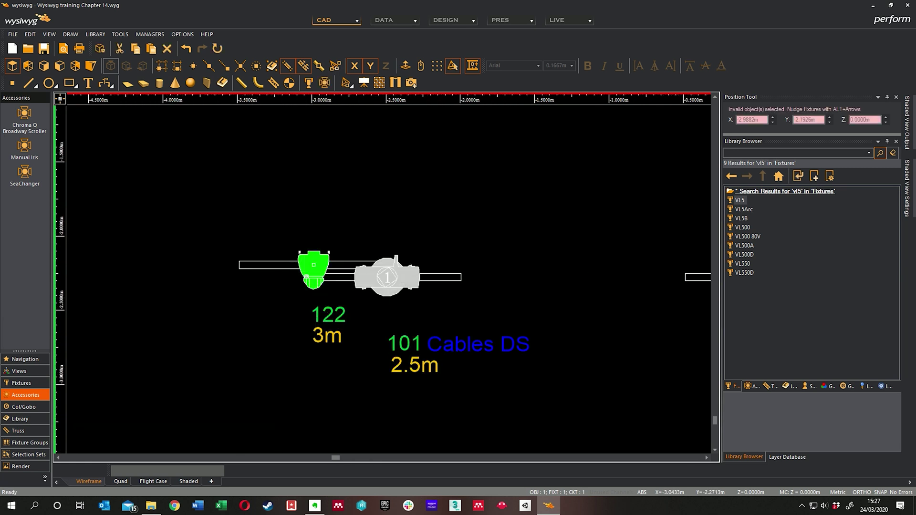
{"action": "scroll", "coordinate": [337, 306], "scroll_direction": "down", "scroll_amount": 1}
{"action": "middle_click_drag", "start_coordinate": [615, 306], "coordinate": [391, 302]}
{"action": "left_click", "coordinate": [396, 289], "text": "ctrl"}
{"action": "middle_click_drag", "start_coordinate": [678, 301], "coordinate": [404, 297]}
{"action": "left_click", "coordinate": [422, 287], "text": "ctrl"}
{"action": "middle_click_drag", "start_coordinate": [566, 297], "coordinate": [301, 293]}
{"action": "scroll", "coordinate": [489, 297], "scroll_direction": "down", "scroll_amount": 3}
{"action": "middle_click_drag", "start_coordinate": [403, 287], "coordinate": [552, 290]}
{"action": "right_click", "coordinate": [437, 245]}
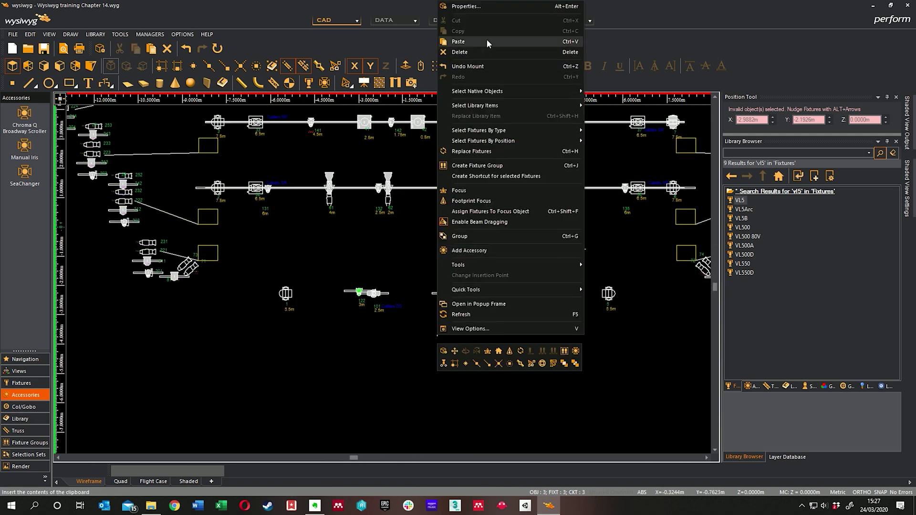
{"action": "mouse_move", "coordinate": [498, 130]}
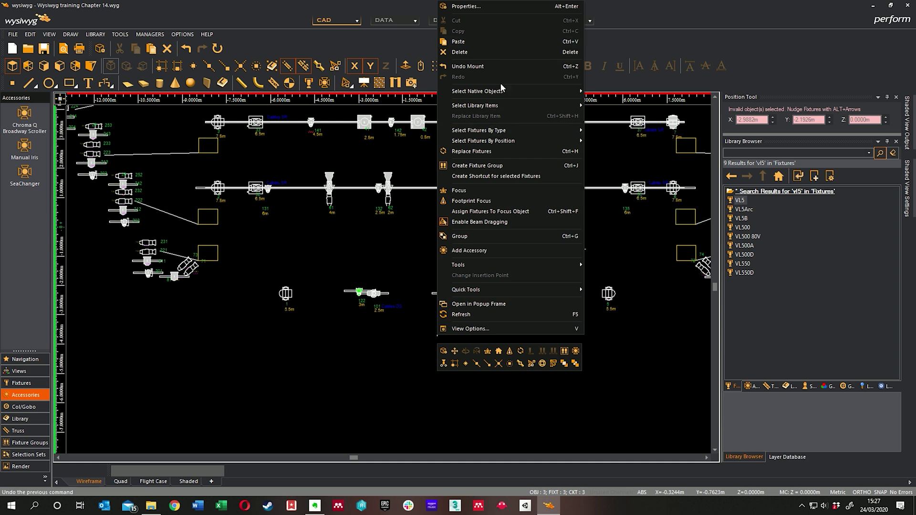
{"action": "left_click", "coordinate": [520, 251]}
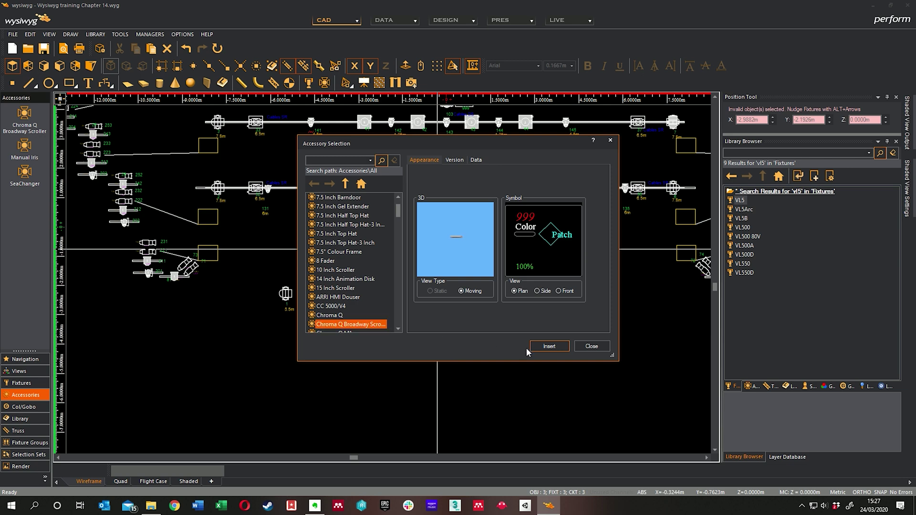
{"action": "left_click", "coordinate": [549, 347]}
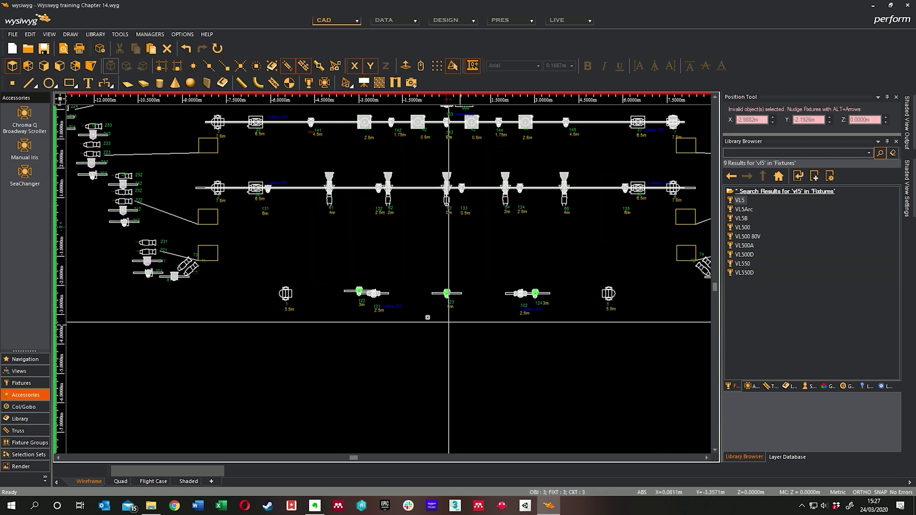
{"action": "middle_click_drag", "start_coordinate": [353, 251], "coordinate": [468, 279]}
{"action": "scroll", "coordinate": [331, 339], "scroll_direction": "up", "scroll_amount": 2}
{"action": "middle_click_drag", "start_coordinate": [326, 307], "coordinate": [369, 355]}
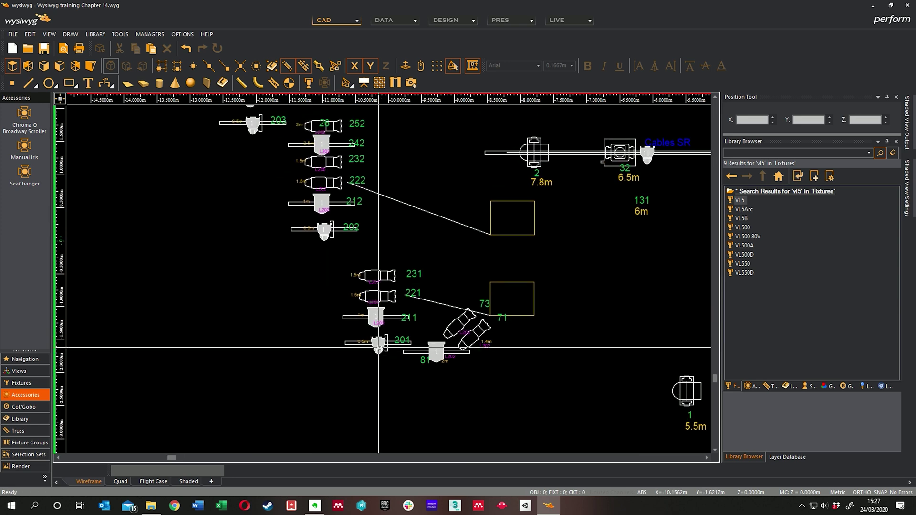
{"action": "scroll", "coordinate": [375, 354], "scroll_direction": "up", "scroll_amount": 6}
{"action": "scroll", "coordinate": [419, 377], "scroll_direction": "down", "scroll_amount": 10}
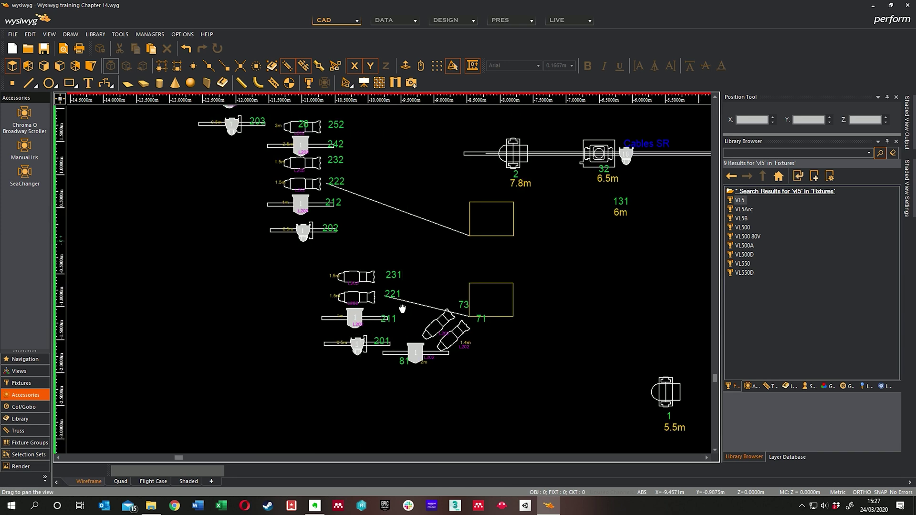
{"action": "middle_click_drag", "start_coordinate": [442, 316], "coordinate": [415, 339]}
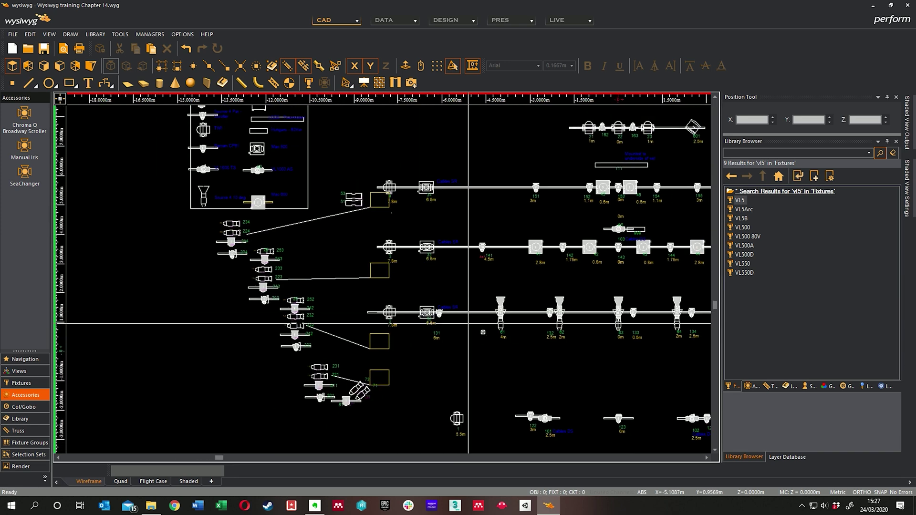
Select Source 4 fixture 61 and add an iris accessory to it, found by searching "iris"
{"action": "middle_click_drag", "start_coordinate": [495, 339], "coordinate": [333, 300]}
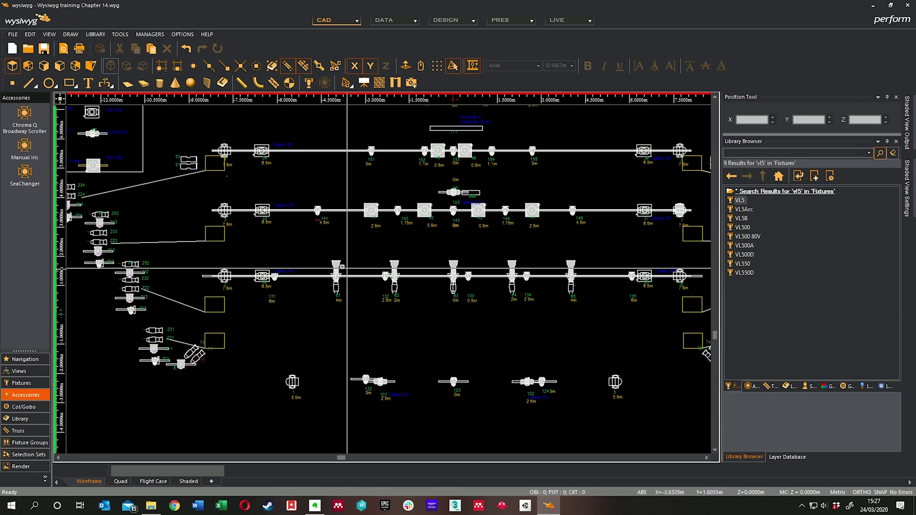
{"action": "middle_click_drag", "start_coordinate": [328, 310], "coordinate": [410, 314]}
{"action": "middle_click_drag", "start_coordinate": [437, 230], "coordinate": [408, 234]}
{"action": "scroll", "coordinate": [343, 300], "scroll_direction": "up", "scroll_amount": 5}
{"action": "scroll", "coordinate": [363, 286], "scroll_direction": "down", "scroll_amount": 2}
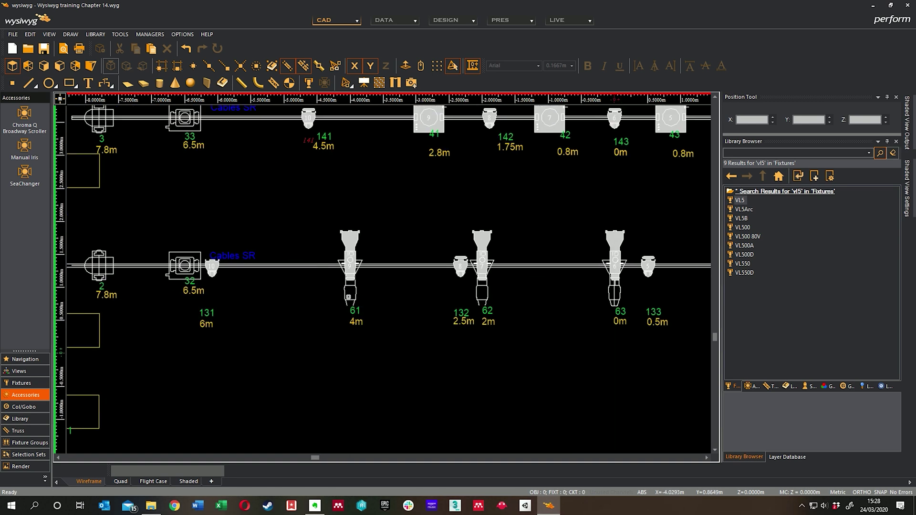
{"action": "left_click", "coordinate": [360, 234]}
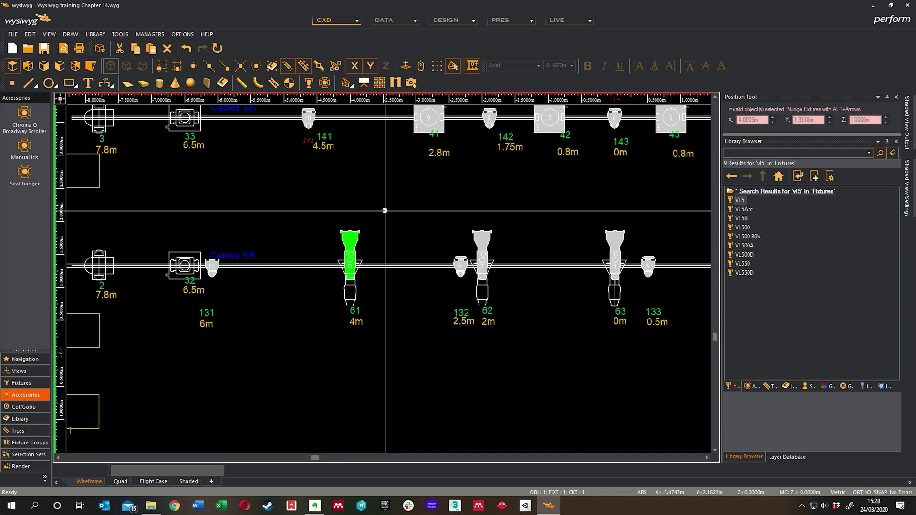
{"action": "right_click", "coordinate": [385, 211]}
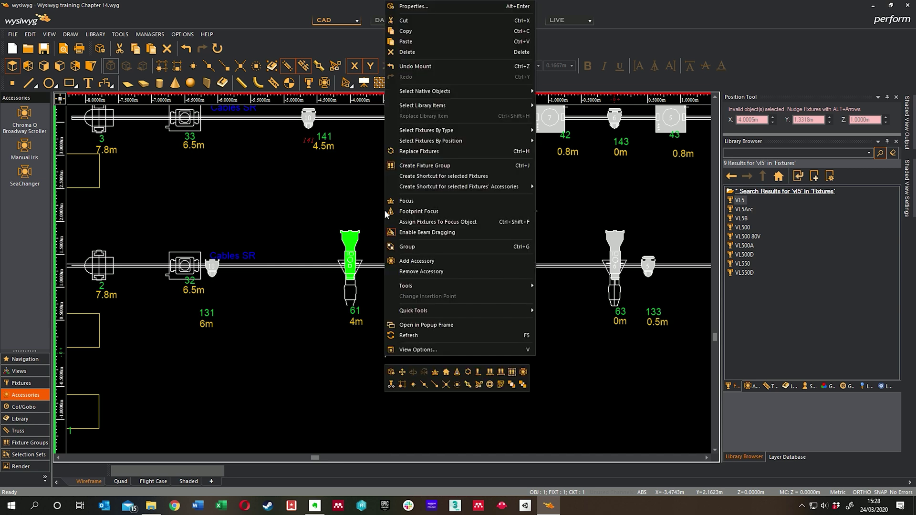
{"action": "left_click", "coordinate": [420, 261]}
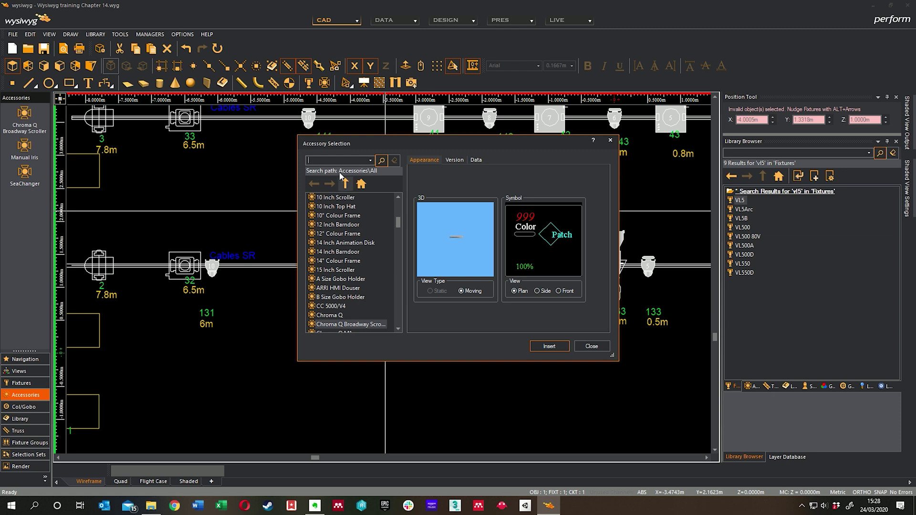
{"action": "left_click", "coordinate": [361, 184]}
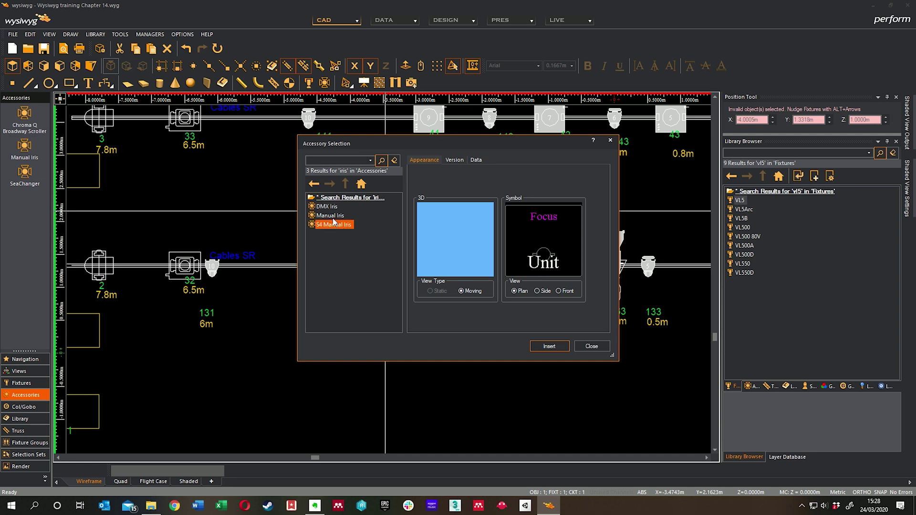
{"action": "left_click", "coordinate": [549, 347]}
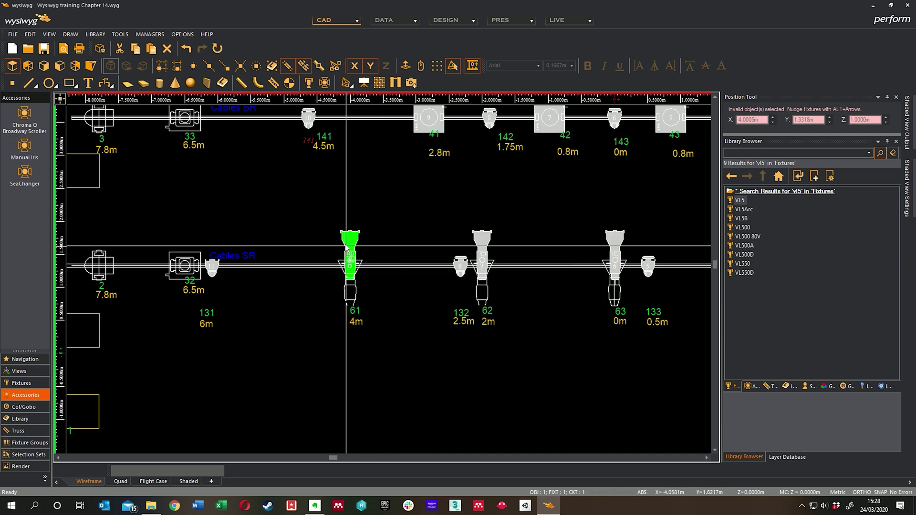
{"action": "scroll", "coordinate": [382, 258], "scroll_direction": "up", "scroll_amount": 3}
{"action": "scroll", "coordinate": [382, 259], "scroll_direction": "up", "scroll_amount": 3}
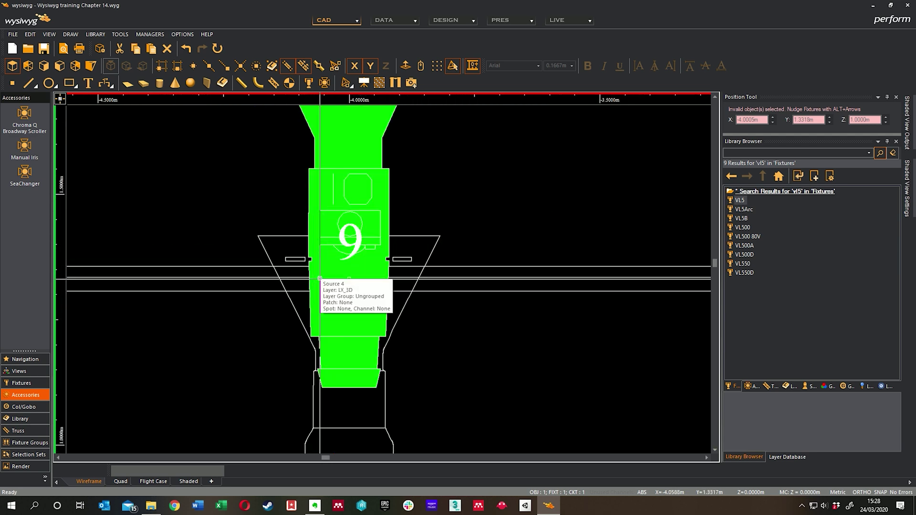
In fixture 61's properties, set the Manual Iris opening slightly tighter than midway between Tight and Wide
{"action": "scroll", "coordinate": [470, 197], "scroll_direction": "down", "scroll_amount": 3}
{"action": "middle_click_drag", "start_coordinate": [470, 197], "coordinate": [425, 217]}
{"action": "right_click", "coordinate": [434, 190]}
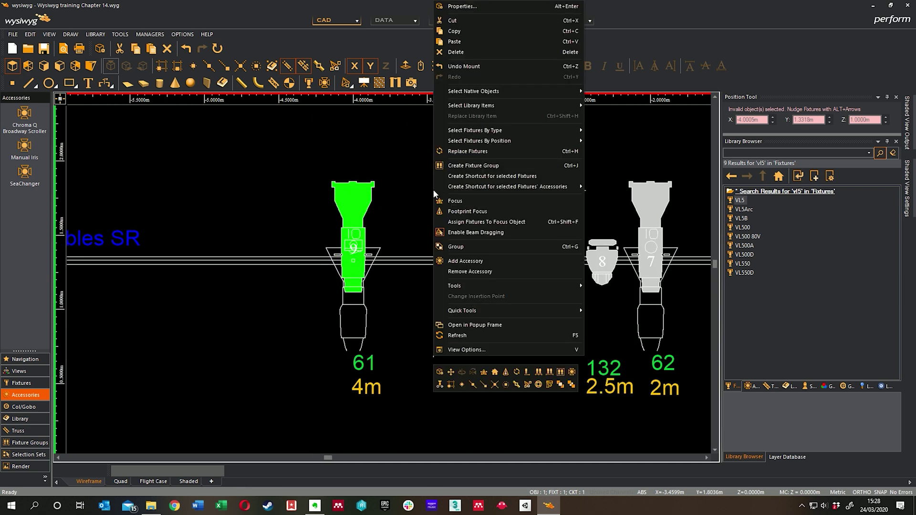
{"action": "left_click", "coordinate": [456, 8]}
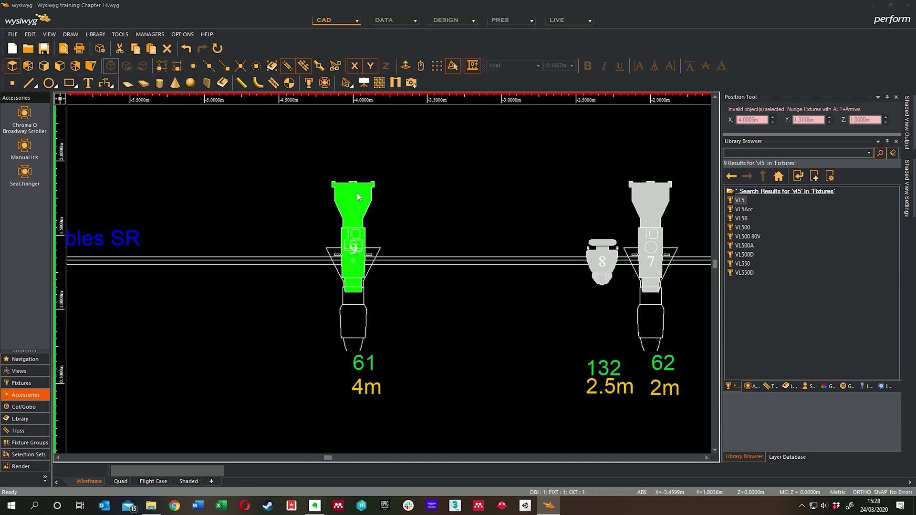
{"action": "double_click", "coordinate": [375, 189]}
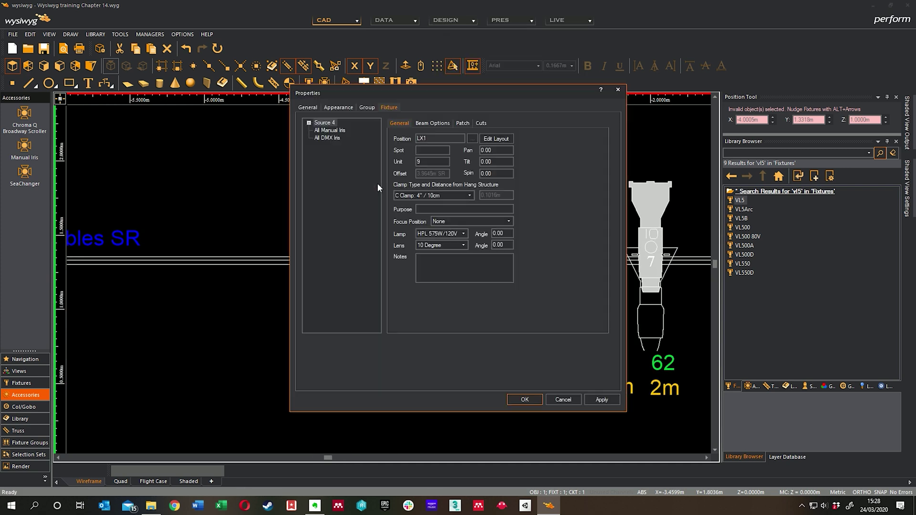
{"action": "left_click", "coordinate": [334, 132]}
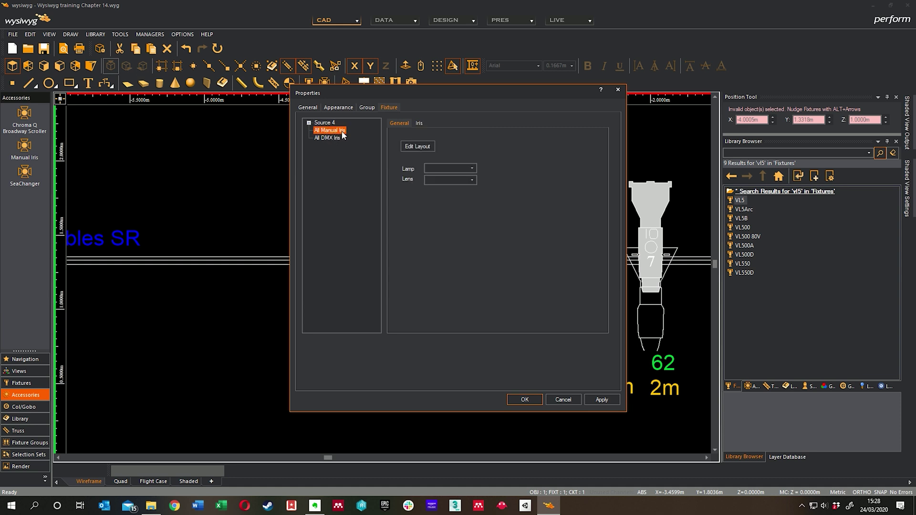
{"action": "left_click", "coordinate": [423, 124]}
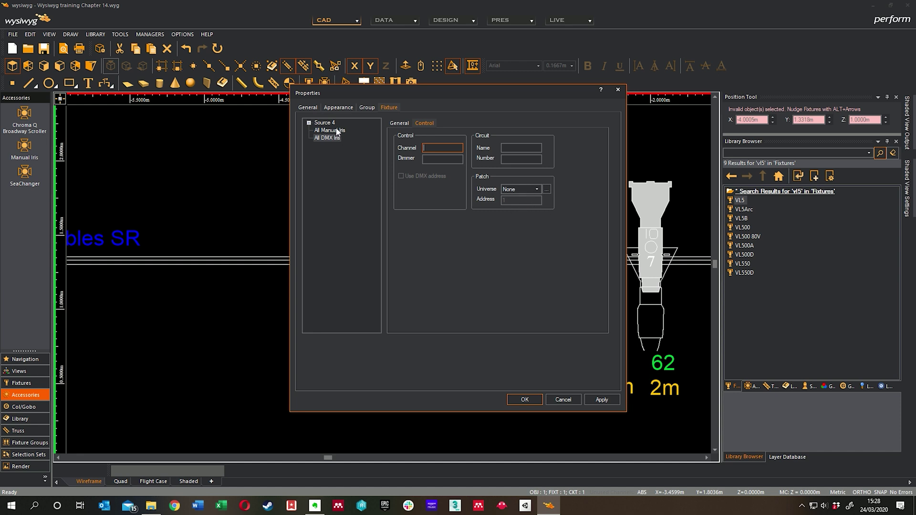
{"action": "left_click", "coordinate": [336, 132]}
{"action": "left_click", "coordinate": [420, 123]}
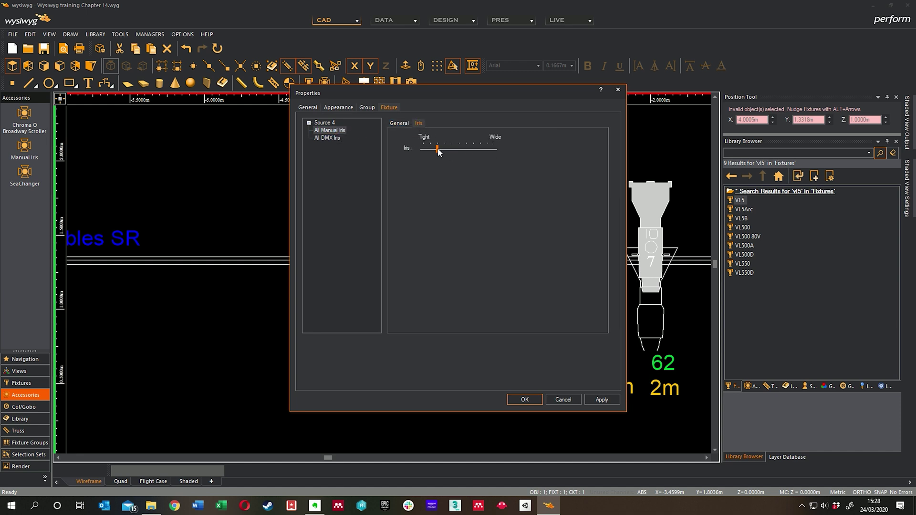
{"action": "left_click_drag", "start_coordinate": [438, 151], "coordinate": [451, 149]}
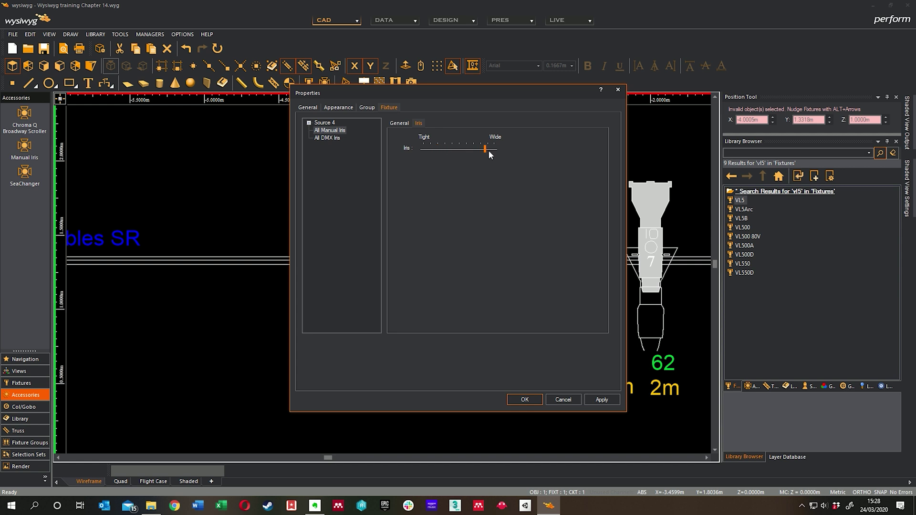
Review the Source 4's cuts and the settings of its Manual Iris and DMX Iris, and accept the properties
{"action": "left_click", "coordinate": [325, 123]}
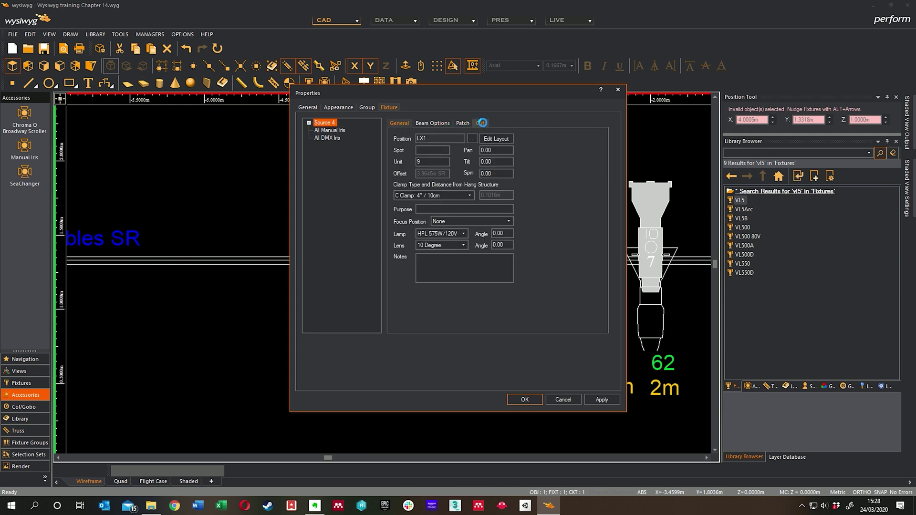
{"action": "left_click", "coordinate": [481, 123]}
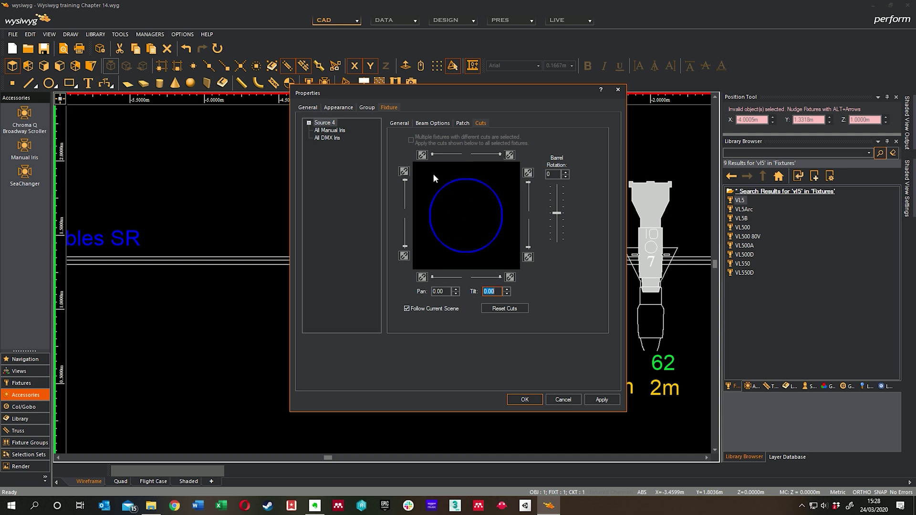
{"action": "left_click", "coordinate": [330, 131]}
{"action": "left_click", "coordinate": [420, 124]}
{"action": "left_click", "coordinate": [334, 137]}
{"action": "left_click", "coordinate": [429, 123]}
{"action": "left_click", "coordinate": [403, 123]}
{"action": "left_click", "coordinate": [330, 130]}
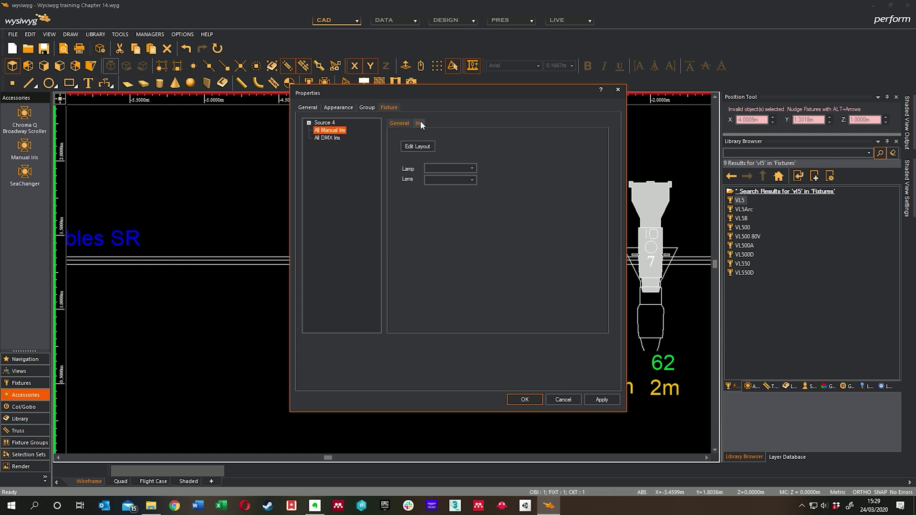
{"action": "left_click", "coordinate": [419, 123]}
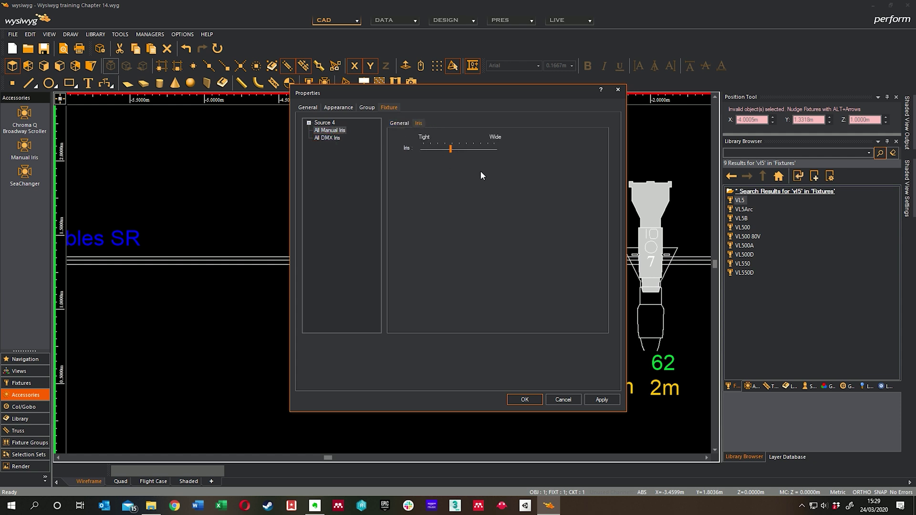
{"action": "left_click", "coordinate": [531, 400]}
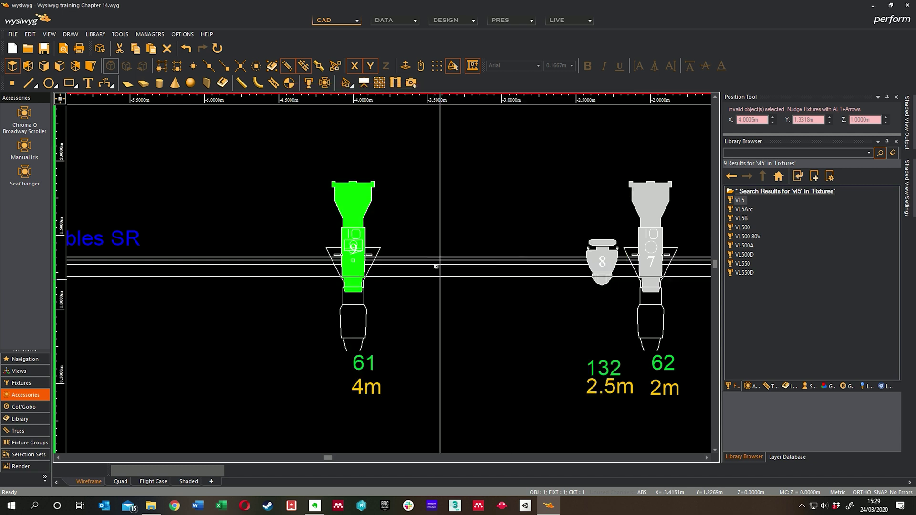
Select CE Source 4 Par fixture 132, examine the Point of View in its properties, enter 0, and accept
{"action": "middle_click_drag", "start_coordinate": [440, 172], "coordinate": [480, 253]}
{"action": "left_click", "coordinate": [632, 354]}
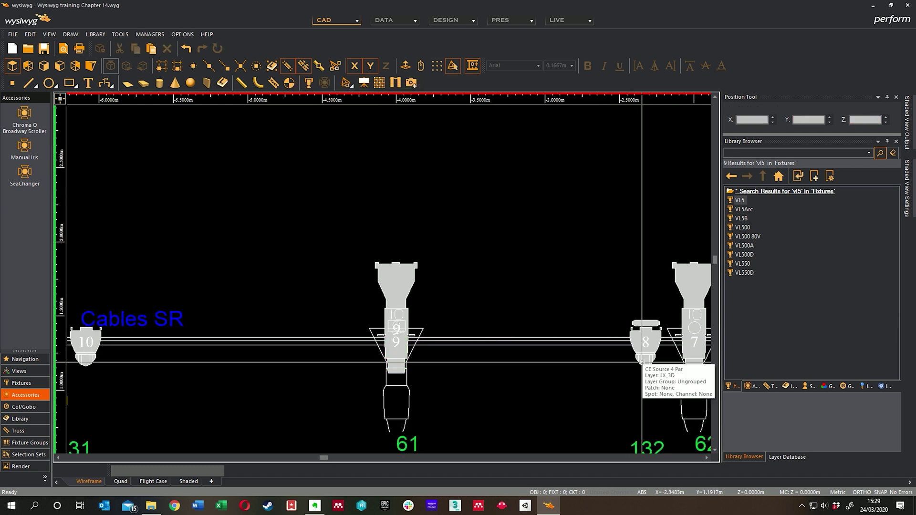
{"action": "left_click", "coordinate": [642, 363]}
{"action": "middle_click_drag", "start_coordinate": [631, 375], "coordinate": [585, 364]}
{"action": "right_click", "coordinate": [532, 270]}
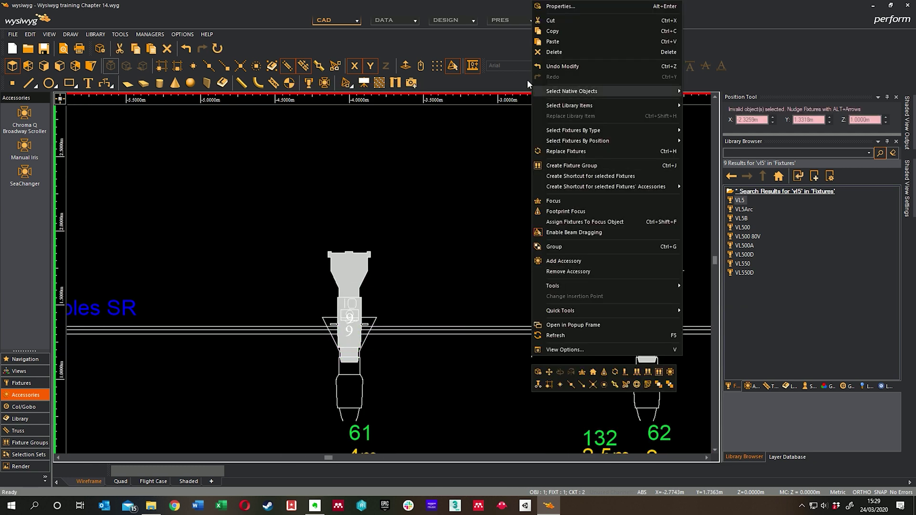
{"action": "left_click", "coordinate": [556, 7]}
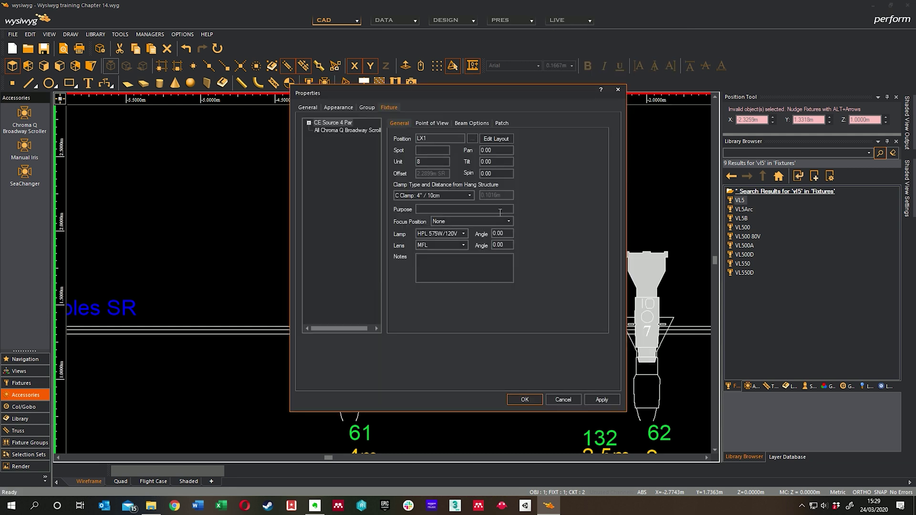
{"action": "left_click", "coordinate": [421, 125]}
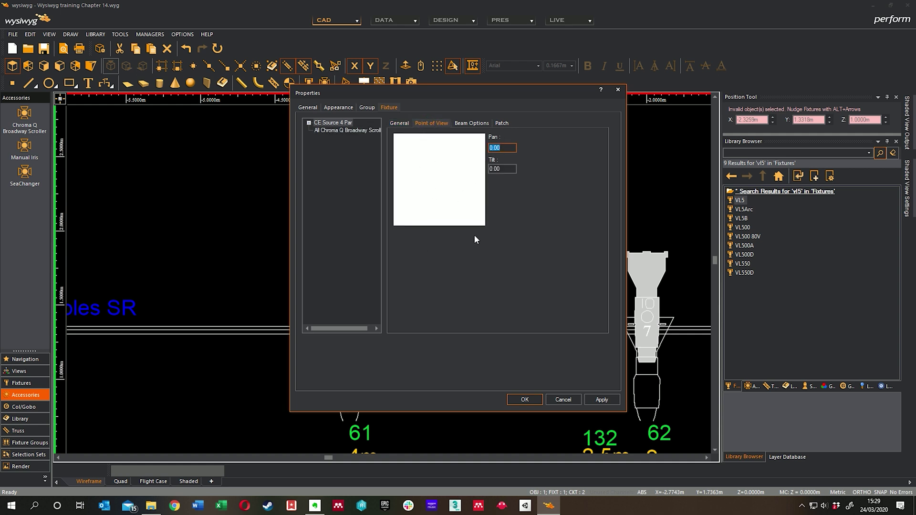
{"action": "type", "text": "2"}
{"action": "key", "text": "BackSpace"}
{"action": "type", "text": "0"}
{"action": "left_click", "coordinate": [525, 400]}
Open the cuts of Source 4 fixture 61, try adjusting its tilt and a shutter, and accept the properties
{"action": "left_click", "coordinate": [372, 274]}
{"action": "left_click", "coordinate": [370, 274]}
{"action": "right_click", "coordinate": [393, 273]}
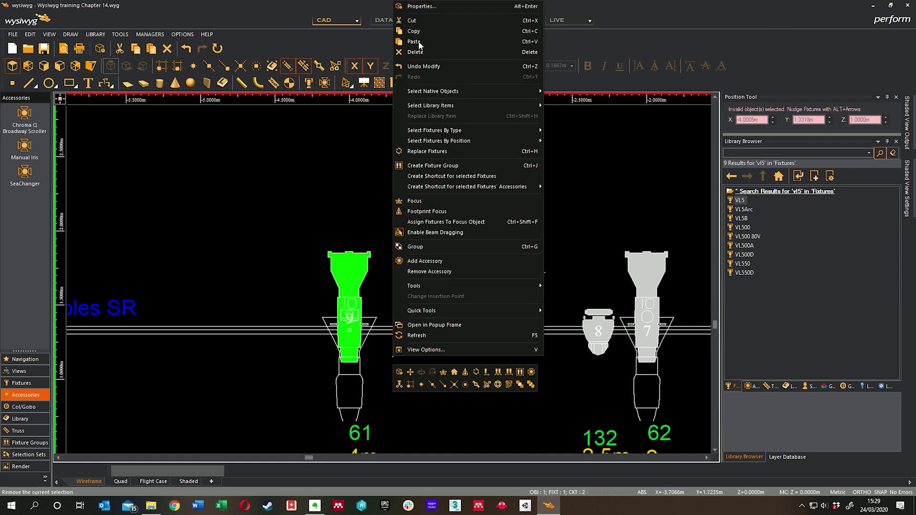
{"action": "left_click", "coordinate": [422, 10]}
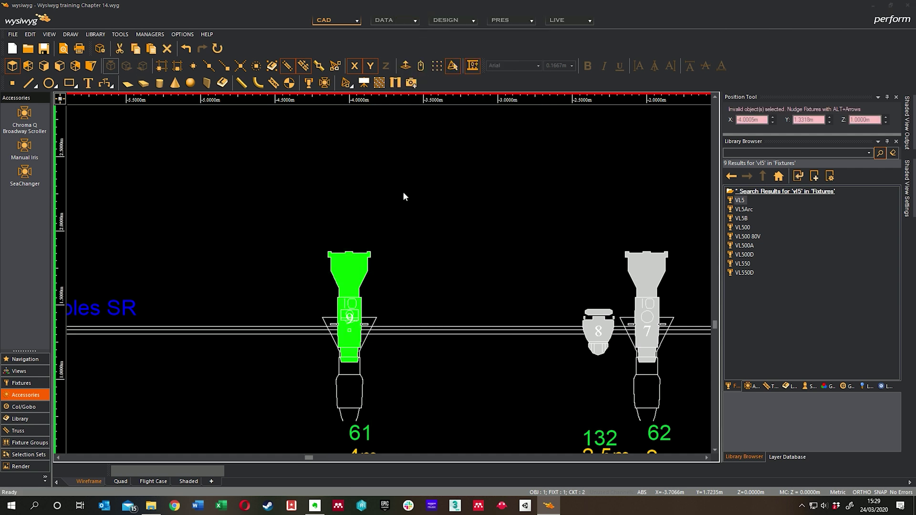
{"action": "key", "text": "alt+Return"}
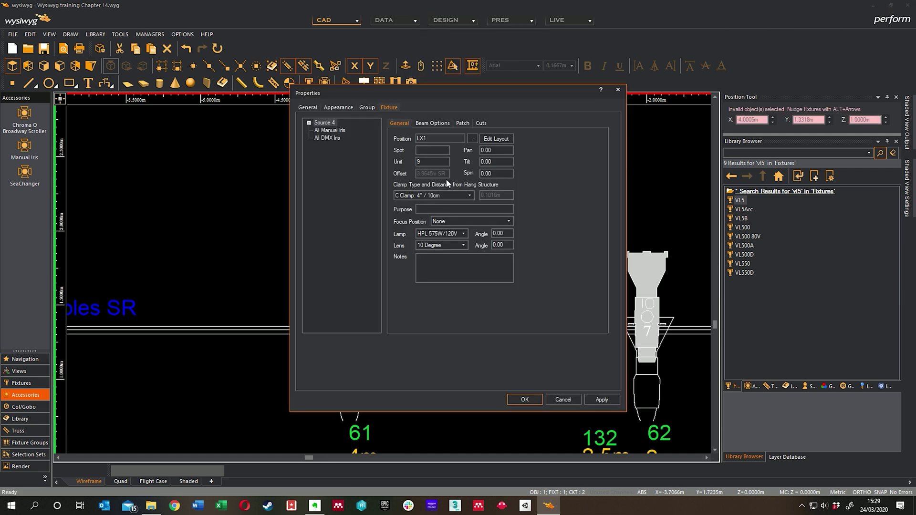
{"action": "left_click", "coordinate": [481, 123]}
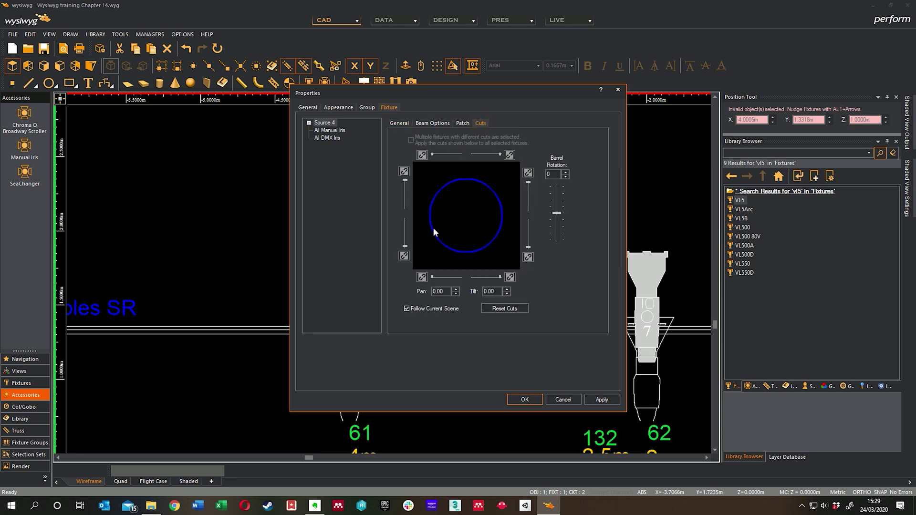
{"action": "left_click", "coordinate": [507, 289]}
{"action": "left_click", "coordinate": [507, 294]}
{"action": "left_click_drag", "start_coordinate": [528, 248], "coordinate": [532, 251]}
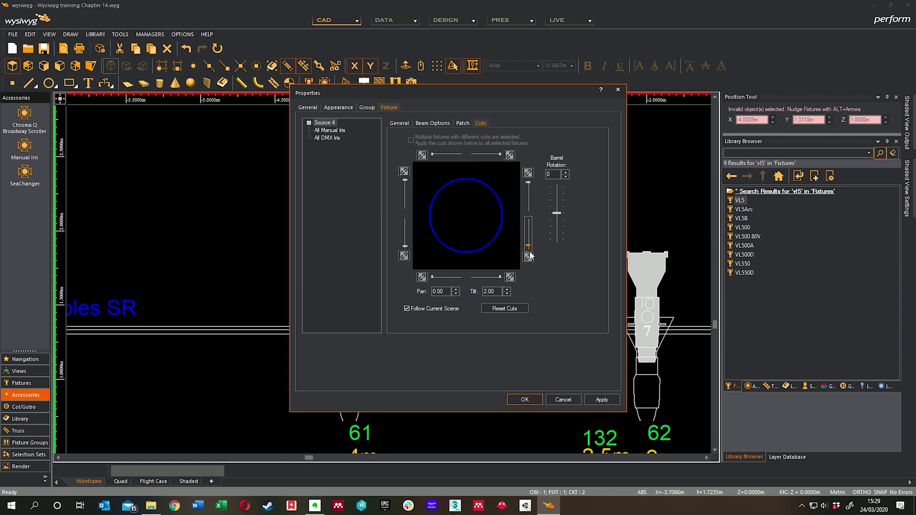
{"action": "double_click", "coordinate": [508, 295]}
{"action": "left_click", "coordinate": [528, 399]}
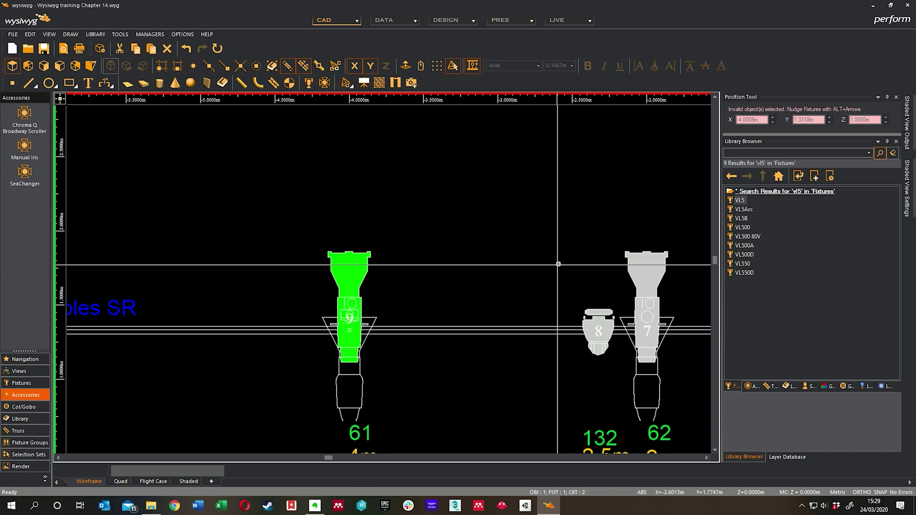
Try to find an accessory for fixture 132 by searching "barn doors", and close the accessory selection
{"action": "scroll", "coordinate": [463, 301], "scroll_direction": "down", "scroll_amount": 5}
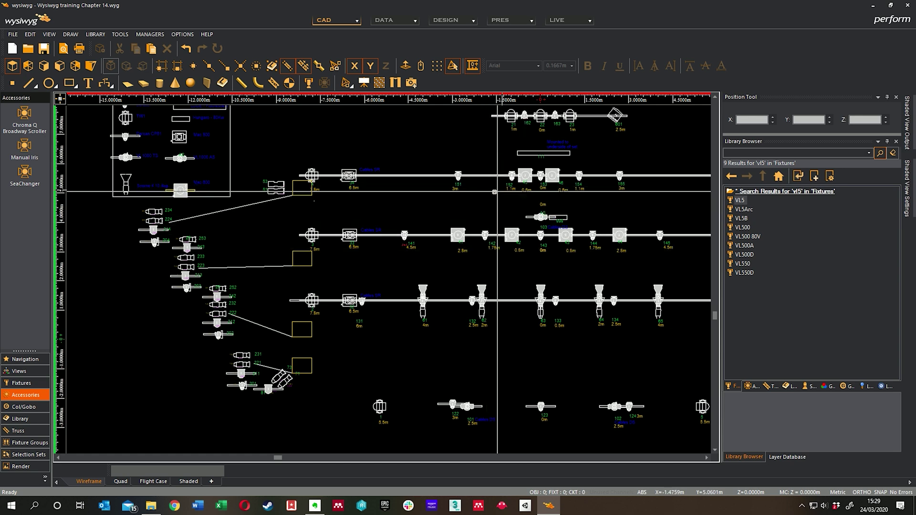
{"action": "scroll", "coordinate": [468, 299], "scroll_direction": "up", "scroll_amount": 5}
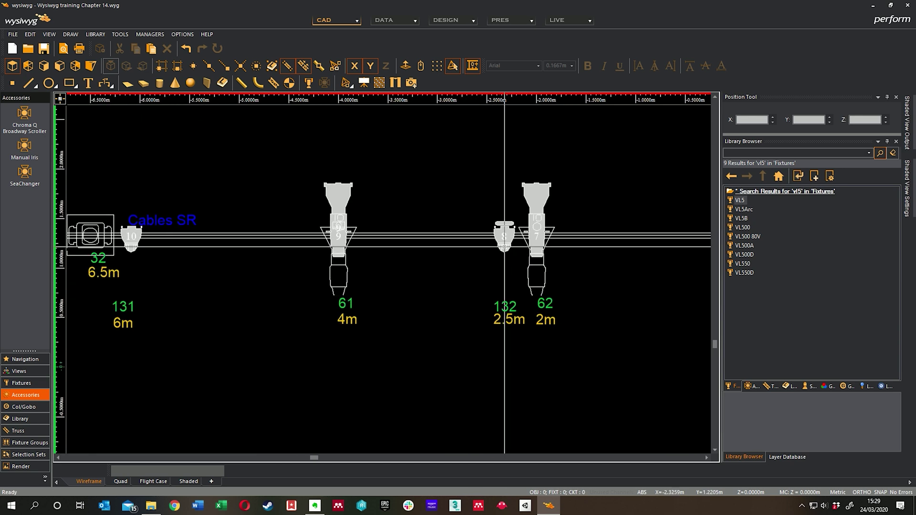
{"action": "left_click", "coordinate": [504, 236]}
{"action": "right_click", "coordinate": [476, 197]}
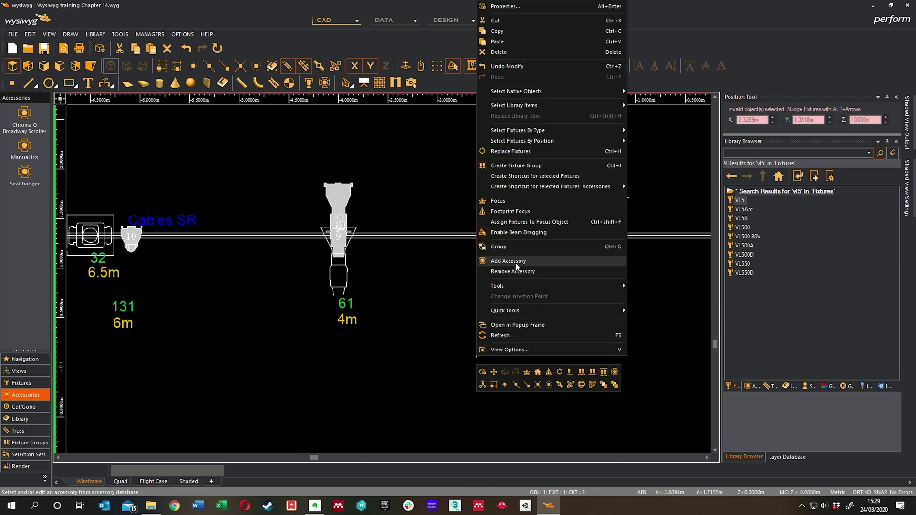
{"action": "left_click", "coordinate": [498, 261]}
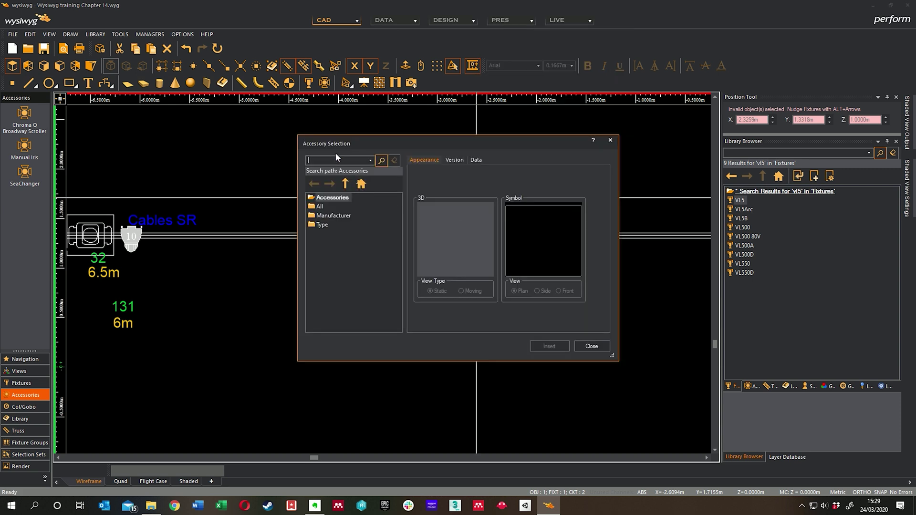
{"action": "type", "text": "barn doors"}
{"action": "key", "text": "Return"}
{"action": "left_click", "coordinate": [610, 140]}
Select Strand Patt 743 fixture 211, examine the Point of View in its properties, and close them without applying changes
{"action": "middle_click_drag", "start_coordinate": [556, 303], "coordinate": [558, 293]}
{"action": "scroll", "coordinate": [559, 293], "scroll_direction": "down", "scroll_amount": 3}
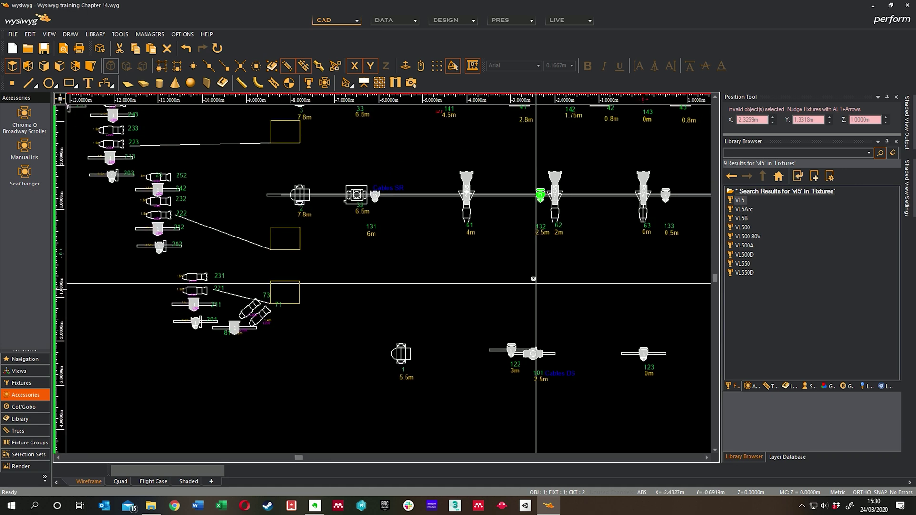
{"action": "middle_click_drag", "start_coordinate": [528, 266], "coordinate": [495, 306]}
{"action": "scroll", "coordinate": [451, 298], "scroll_direction": "down", "scroll_amount": 2}
{"action": "scroll", "coordinate": [291, 324], "scroll_direction": "up", "scroll_amount": 2}
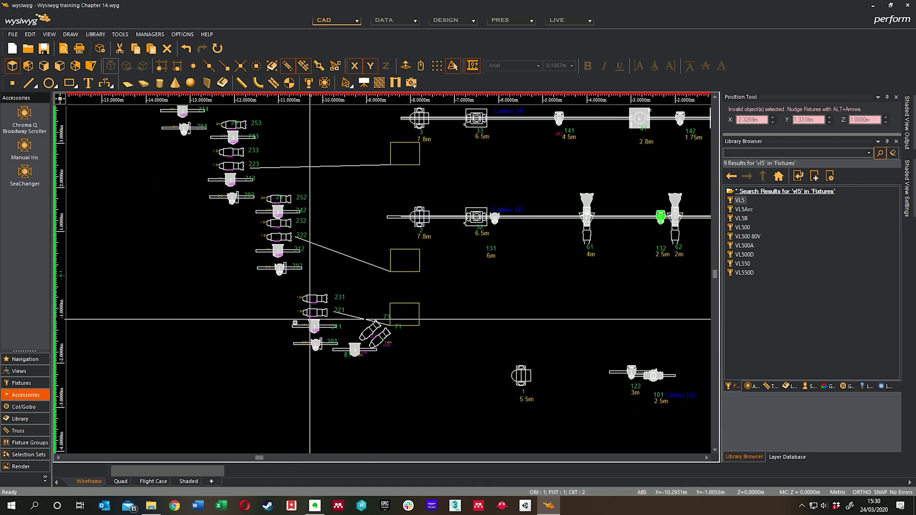
{"action": "scroll", "coordinate": [299, 321], "scroll_direction": "up", "scroll_amount": 3}
{"action": "left_click", "coordinate": [394, 315]}
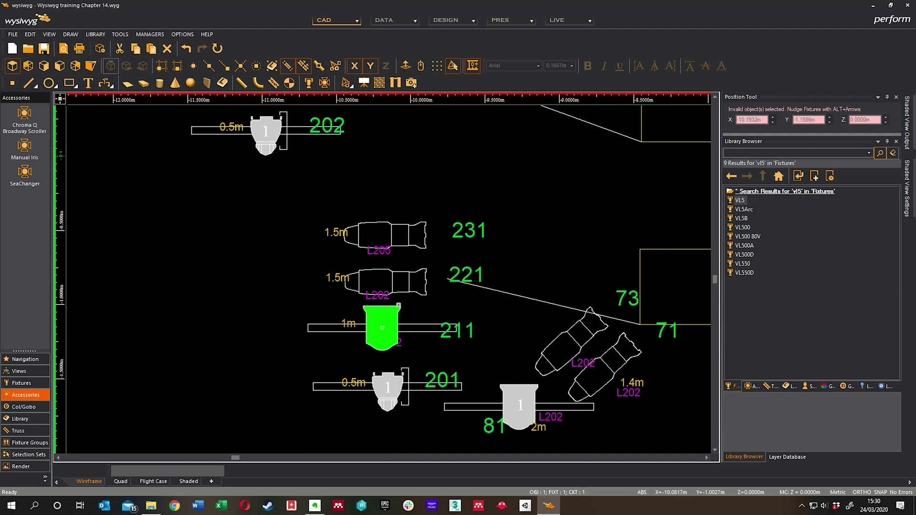
{"action": "right_click", "coordinate": [432, 303]}
{"action": "key", "text": "Escape"}
{"action": "key", "text": "alt+Return"}
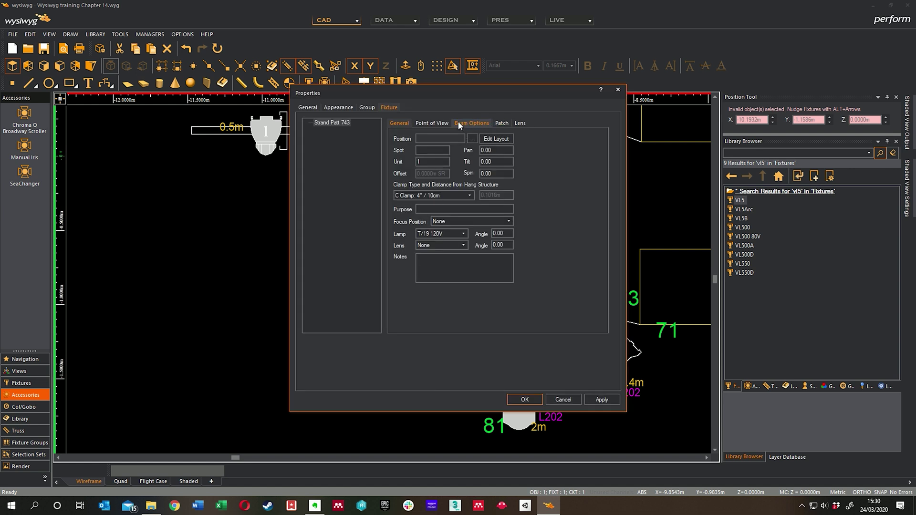
{"action": "left_click", "coordinate": [431, 123]}
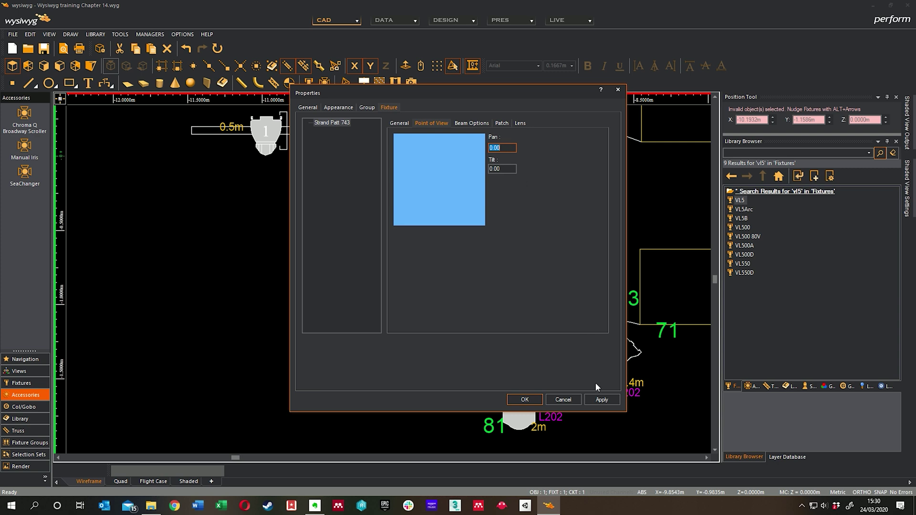
{"action": "left_click", "coordinate": [562, 400]}
Search the accessories for "barn door" and add the 10 Inch Barndoor to fixture 211
{"action": "right_click", "coordinate": [293, 302]}
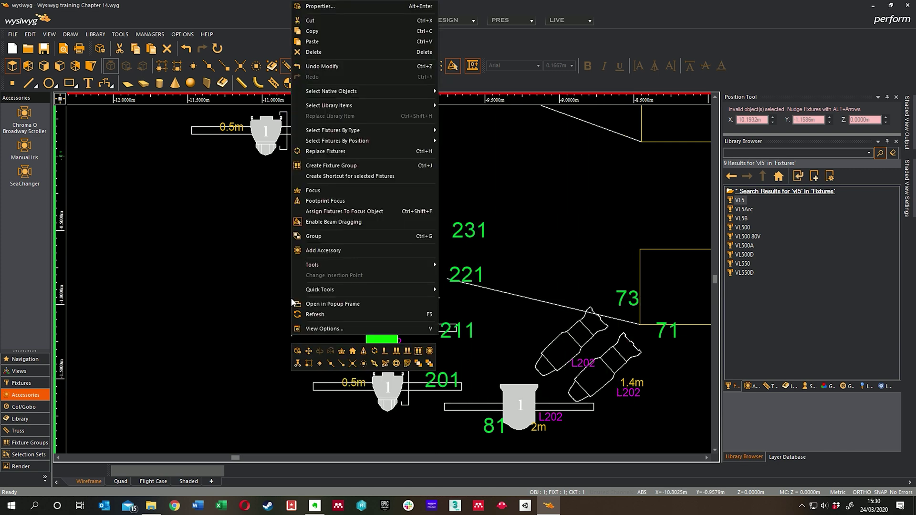
{"action": "left_click", "coordinate": [323, 250]}
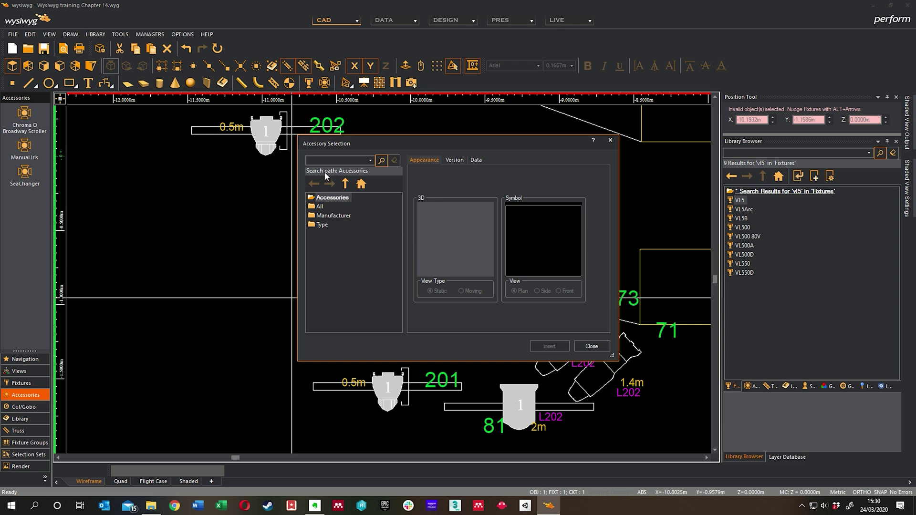
{"action": "type", "text": "barn door"}
{"action": "key", "text": "Return"}
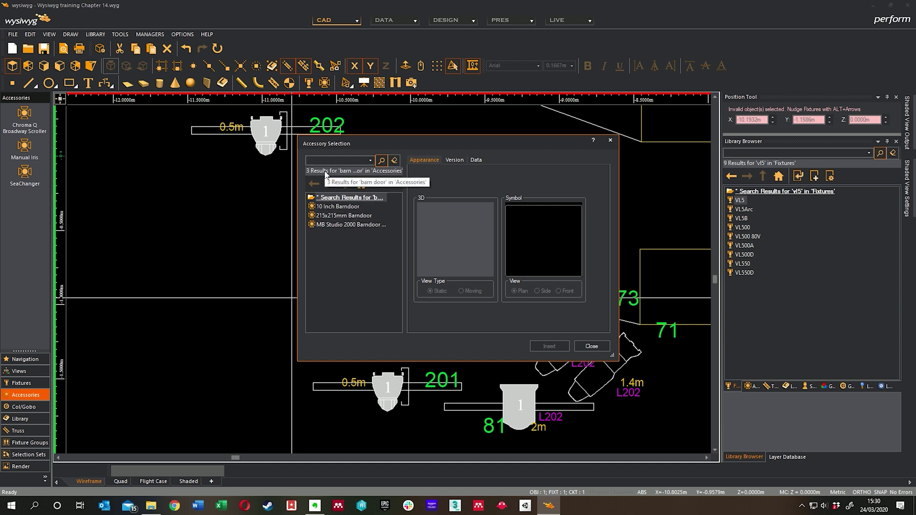
{"action": "left_click", "coordinate": [334, 207]}
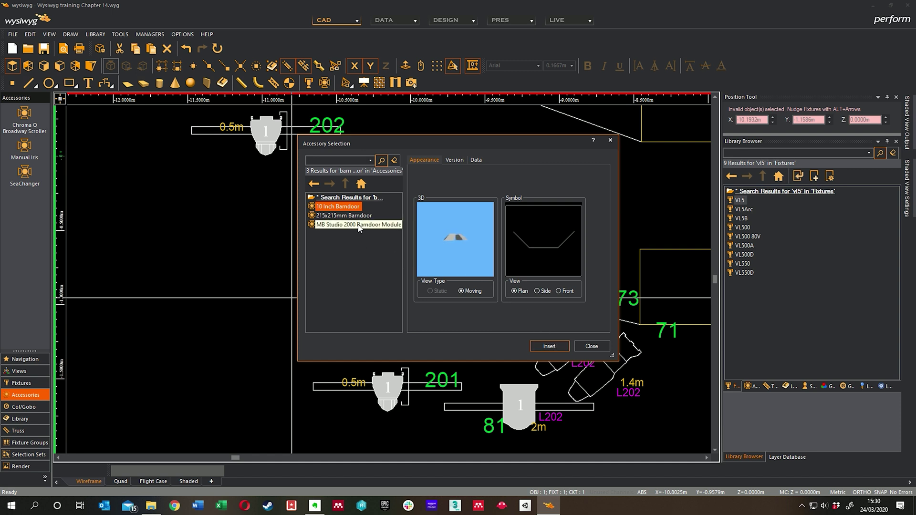
{"action": "left_click", "coordinate": [549, 346]}
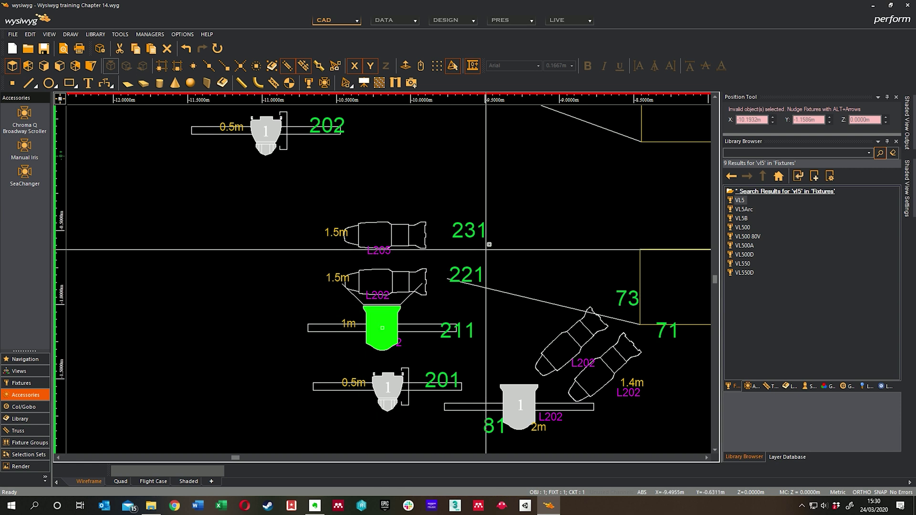
Try adjusting the tilt and a cut of fixture 211's 10 Inch Barndoor, check the fixture's Point of View, and cancel the properties
{"action": "right_click", "coordinate": [514, 267]}
{"action": "left_click", "coordinate": [560, 9]}
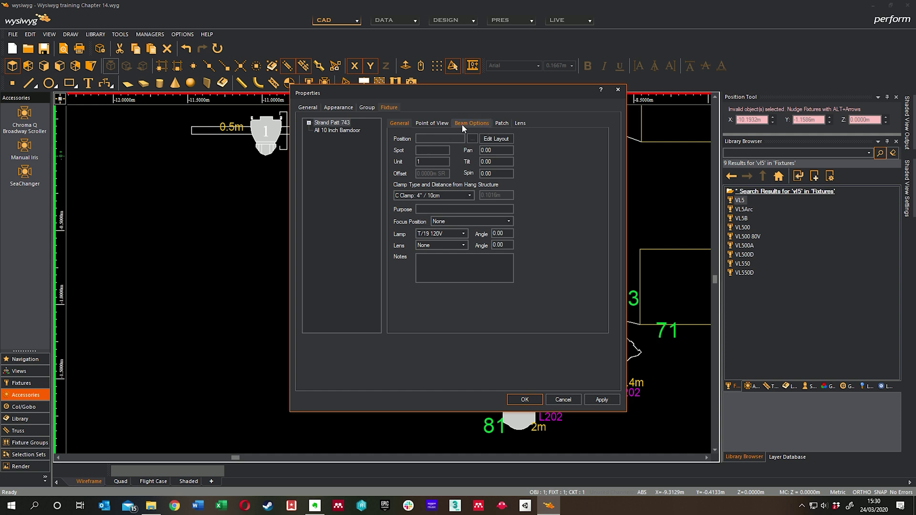
{"action": "left_click", "coordinate": [339, 130]}
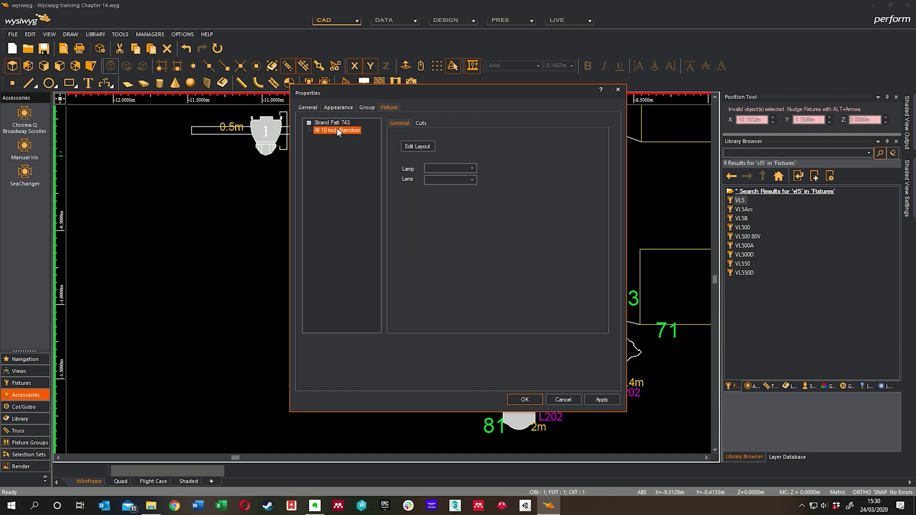
{"action": "left_click", "coordinate": [421, 123]}
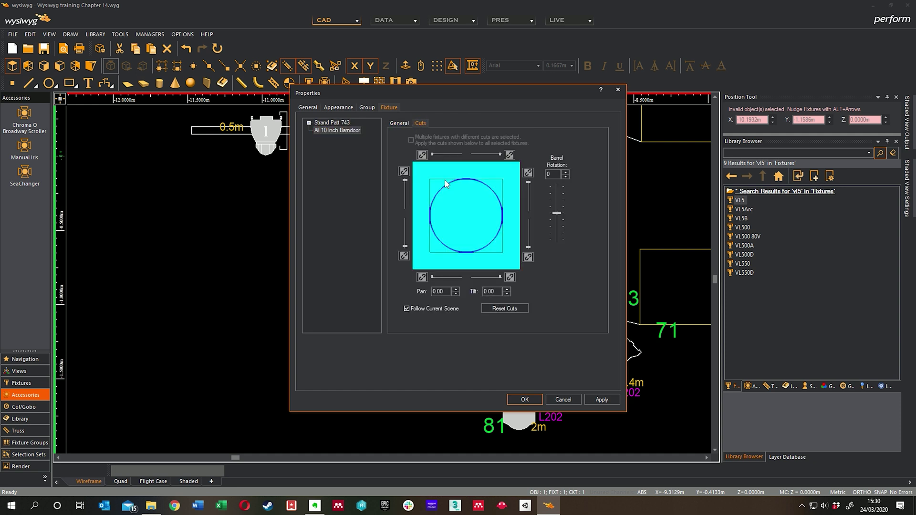
{"action": "left_click", "coordinate": [507, 294]}
{"action": "left_click", "coordinate": [508, 289]}
{"action": "left_click", "coordinate": [528, 247]}
{"action": "left_click", "coordinate": [507, 289]}
{"action": "left_click", "coordinate": [508, 294]}
{"action": "left_click", "coordinate": [335, 124]}
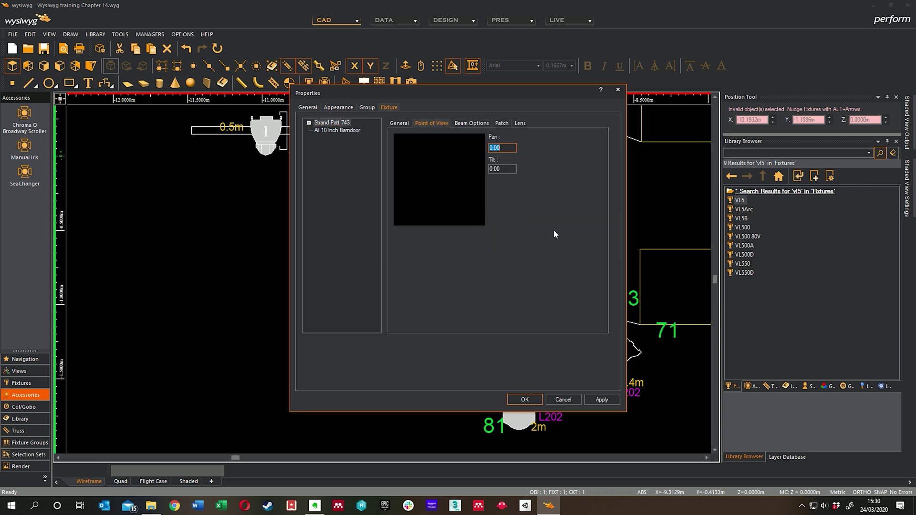
{"action": "left_click", "coordinate": [568, 400]}
{"action": "scroll", "coordinate": [420, 253], "scroll_direction": "down", "scroll_amount": 4}
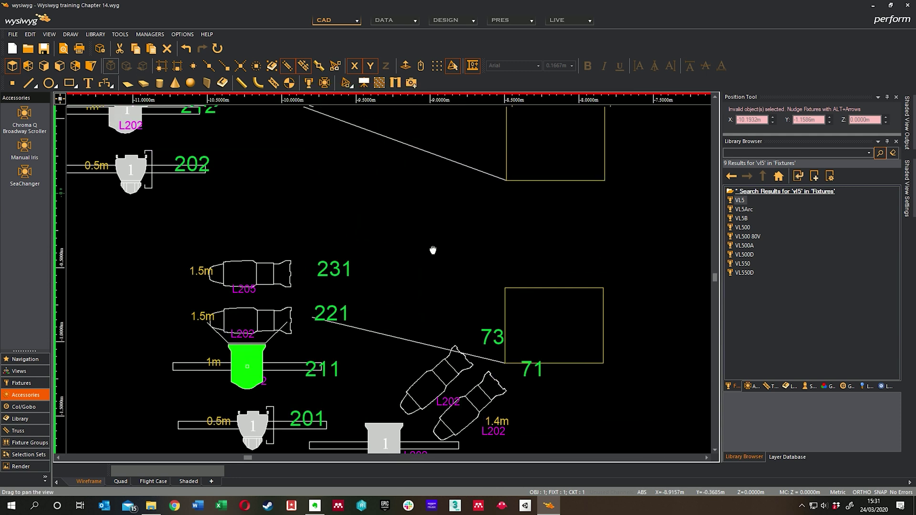
{"action": "scroll", "coordinate": [431, 250], "scroll_direction": "down", "scroll_amount": 4}
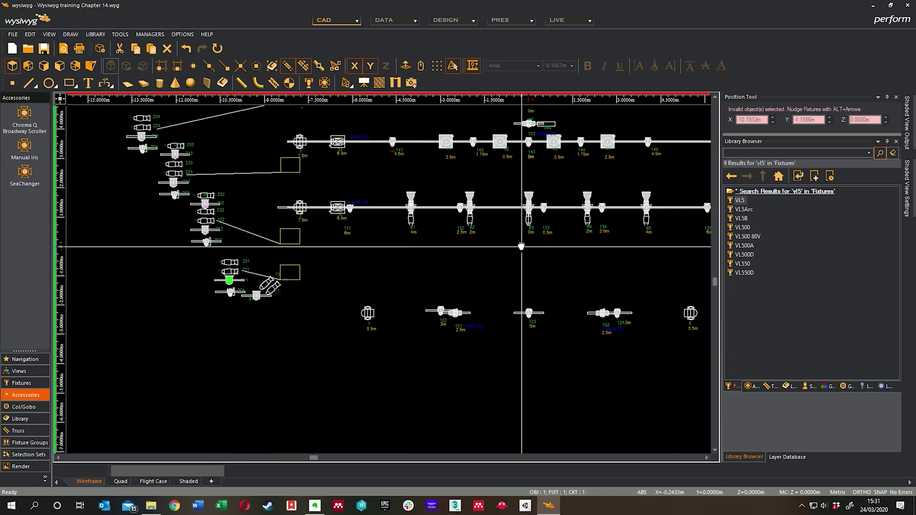
{"action": "middle_click_drag", "start_coordinate": [451, 277], "coordinate": [425, 307]}
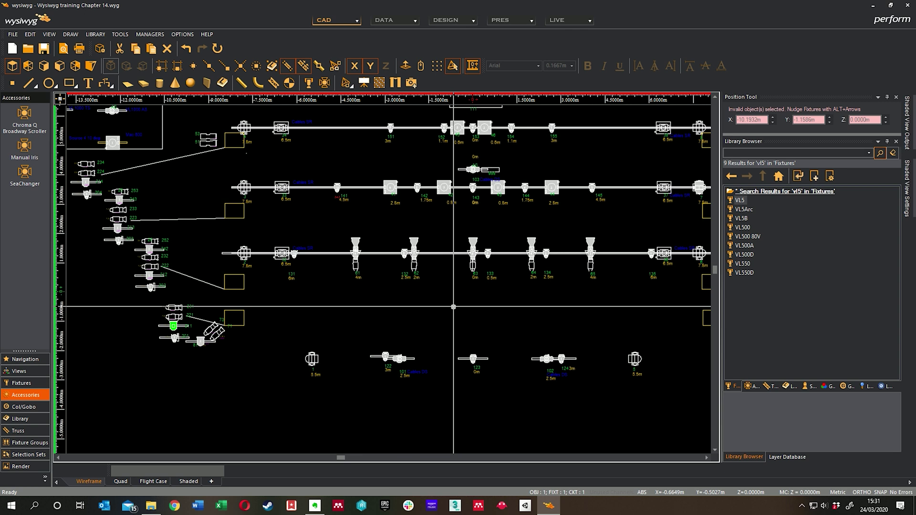